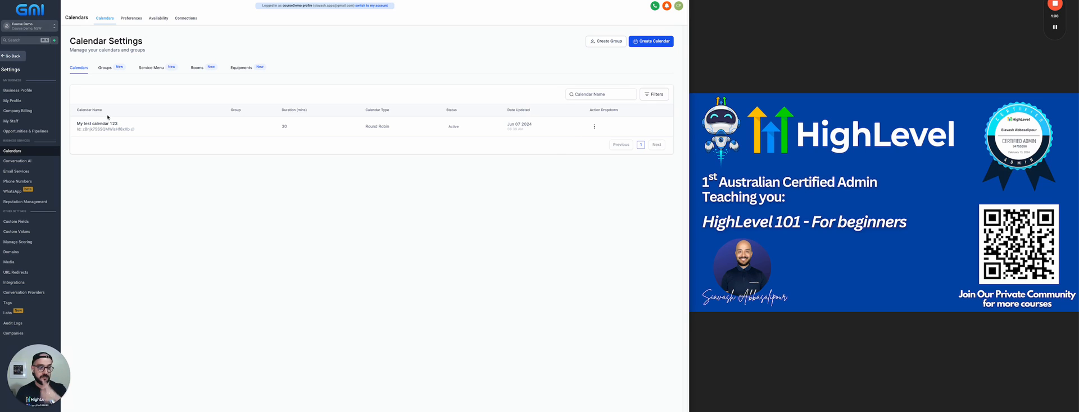
Step: Go back from calendar settings to Calendars, then open the Automation workflow list
{"action": "left_click_drag", "start_coordinate": [25, 368], "coordinate": [728, 37]}
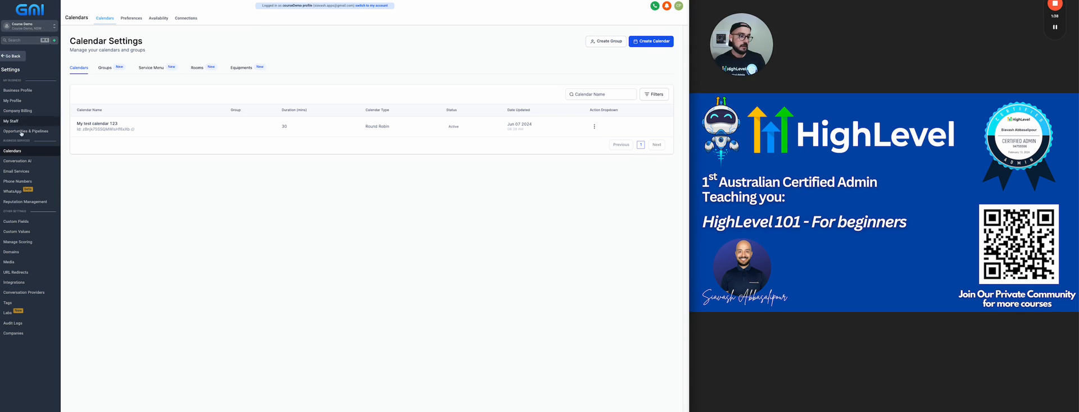
{"action": "left_click", "coordinate": [18, 57]}
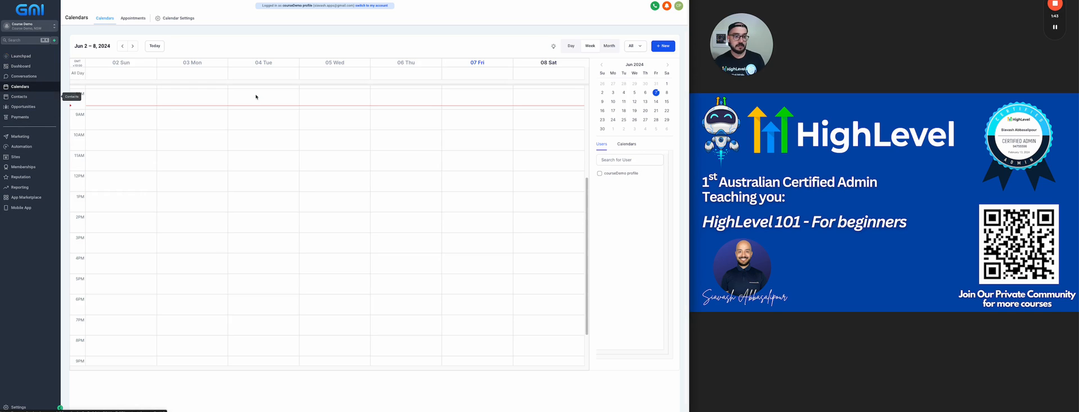
{"action": "scroll", "coordinate": [341, 142], "scroll_direction": "up", "scroll_amount": 5}
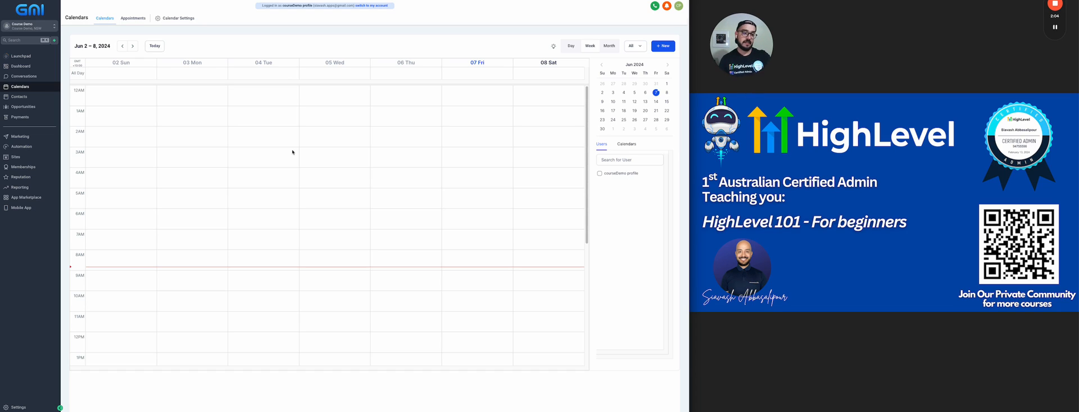
{"action": "left_click", "coordinate": [30, 147]}
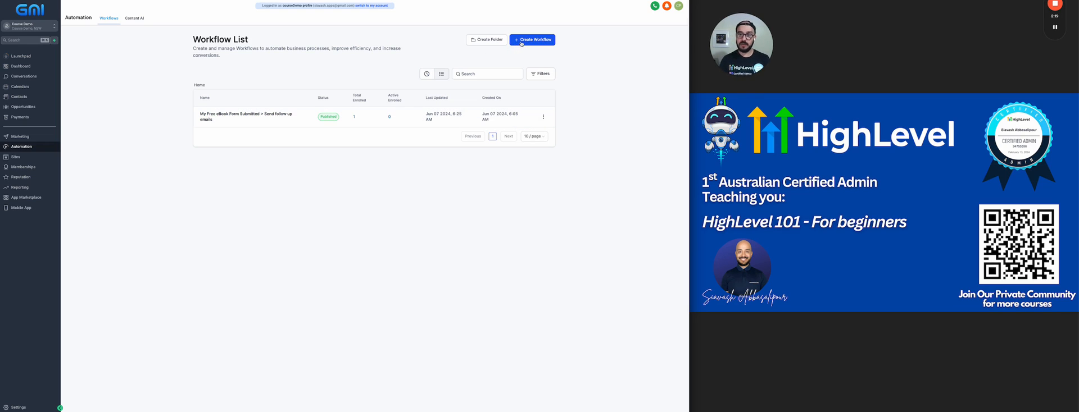
Step: Create a new workflow from the 'Recipe - Appointment Confirmation + Reminder' recipe
{"action": "left_click", "coordinate": [544, 40]}
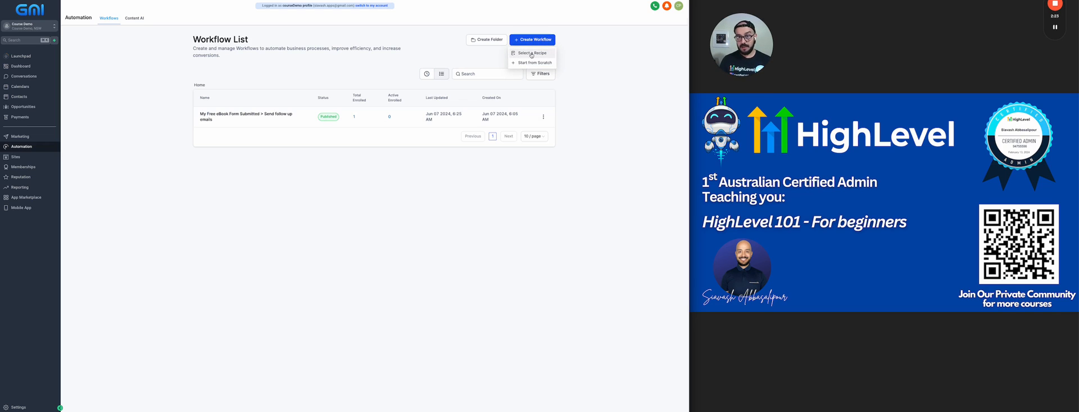
{"action": "left_click", "coordinate": [528, 55]}
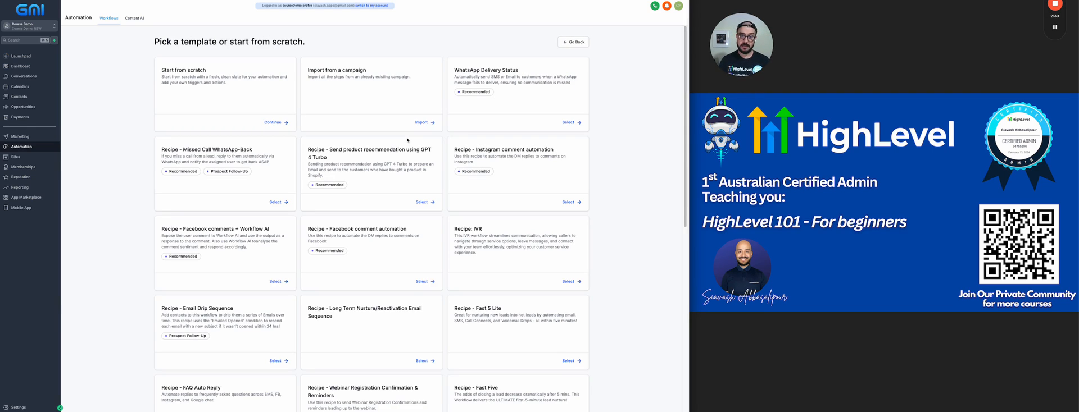
{"action": "scroll", "coordinate": [408, 140], "scroll_direction": "down", "scroll_amount": 6}
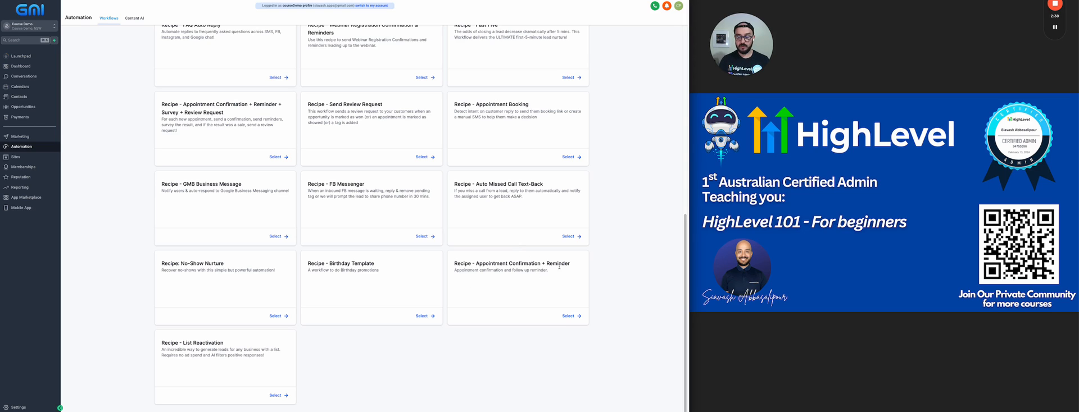
{"action": "left_click", "coordinate": [571, 318]}
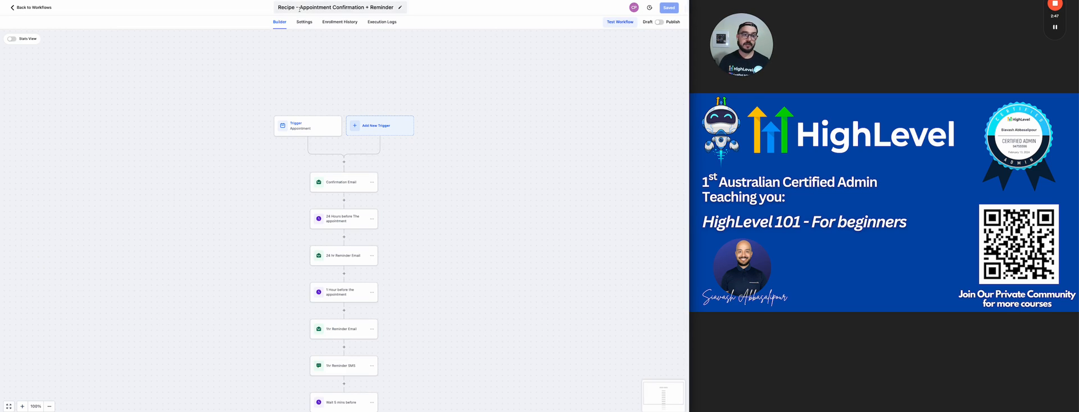
Step: Remove the 'Recipe - ' prefix from the workflow title and open its Appointment Status trigger
{"action": "left_click", "coordinate": [291, 10]}
{"action": "key", "text": "BackSpace"}
{"action": "key", "text": "BackSpace"}
{"action": "key", "text": "BackSpace"}
{"action": "key", "text": "BackSpace"}
{"action": "key", "text": "BackSpace"}
{"action": "key", "text": "BackSpace"}
{"action": "key", "text": "BackSpace"}
{"action": "key", "text": "BackSpace"}
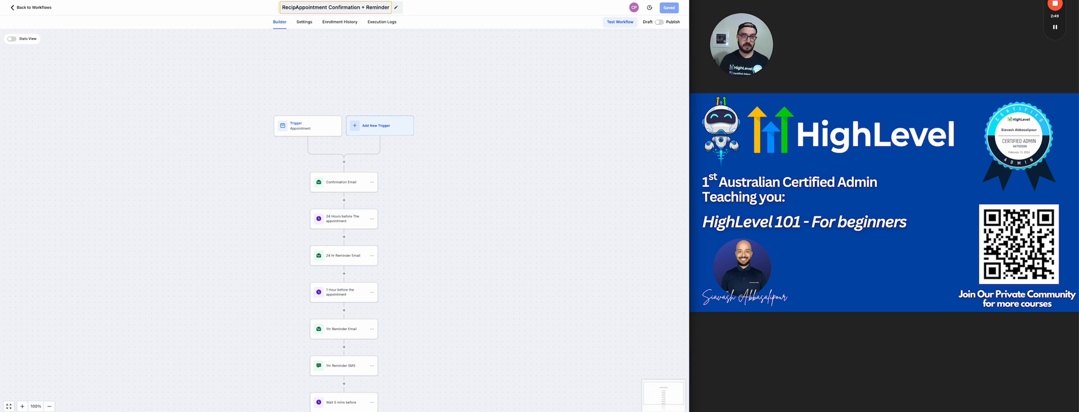
{"action": "key", "text": "BackSpace"}
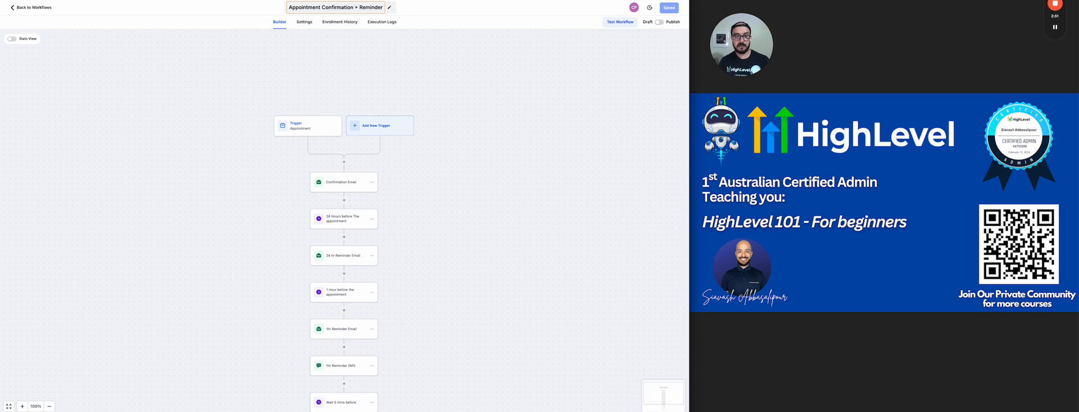
{"action": "left_click", "coordinate": [520, 80]}
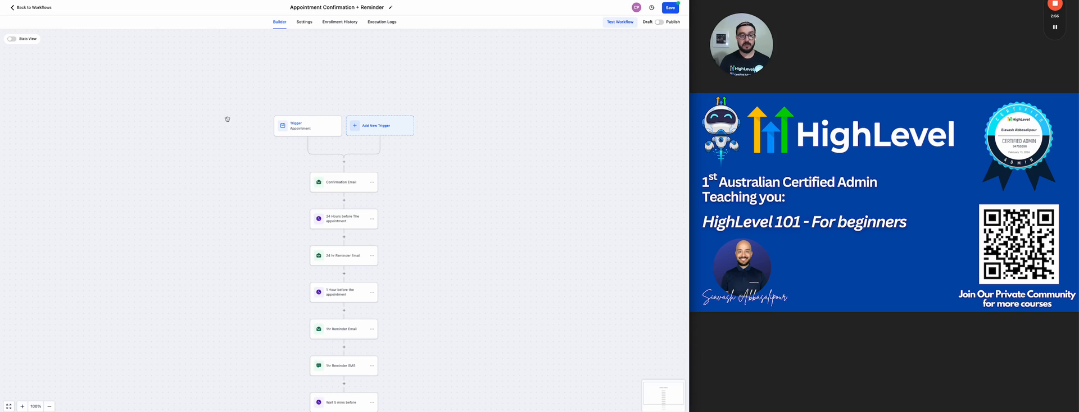
{"action": "left_click", "coordinate": [315, 129]}
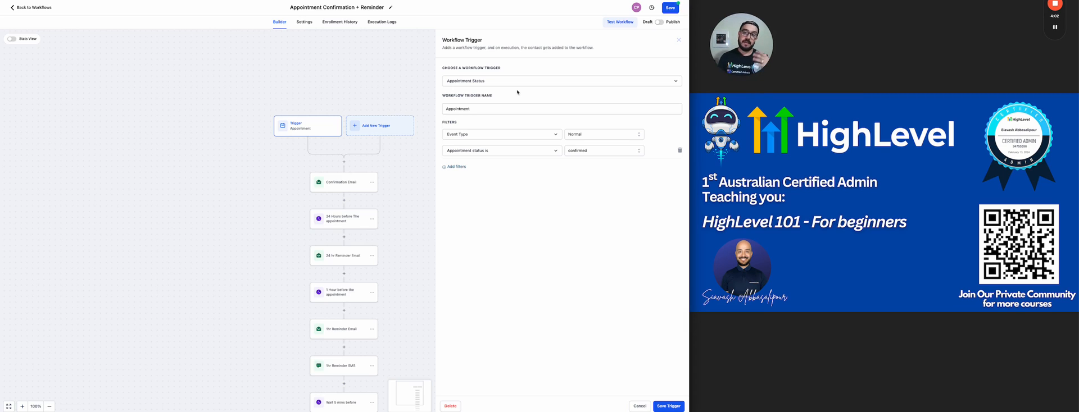
Step: Add and remove an 'In calendar' trigger filter, cancel, and open the Confirmation Email step
{"action": "left_click", "coordinate": [457, 168]}
{"action": "left_click", "coordinate": [457, 170]}
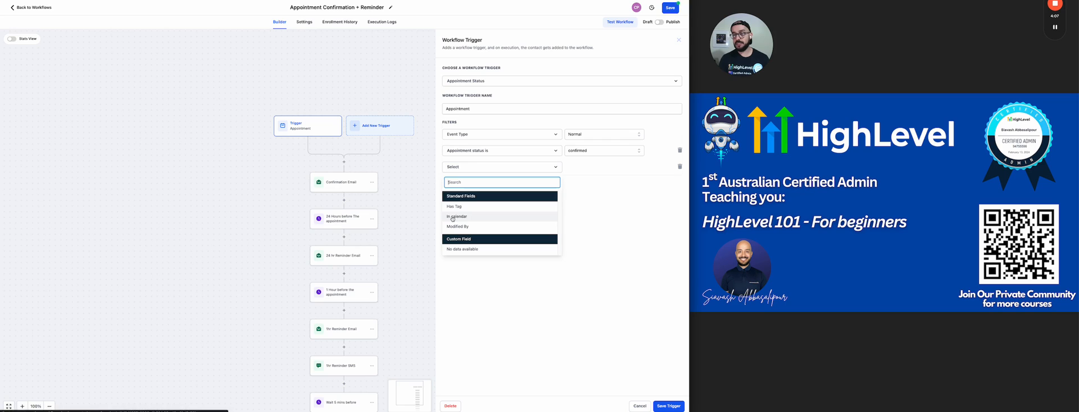
{"action": "left_click", "coordinate": [467, 217]}
{"action": "left_click", "coordinate": [607, 172]}
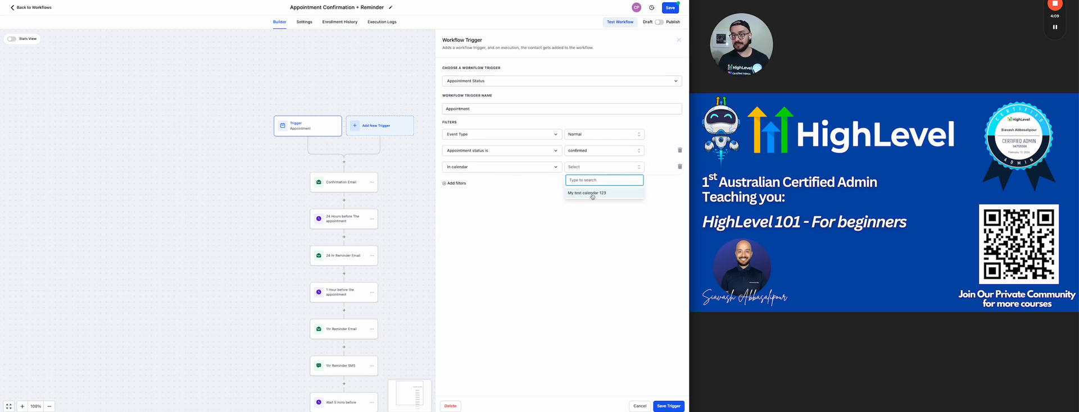
{"action": "left_click", "coordinate": [589, 247]}
{"action": "left_click", "coordinate": [679, 167]}
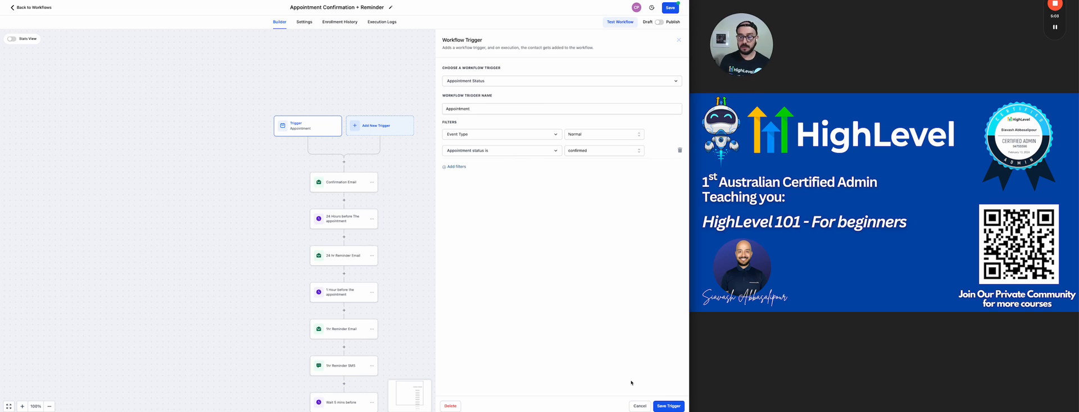
{"action": "left_click", "coordinate": [644, 406]}
{"action": "left_click", "coordinate": [339, 182]}
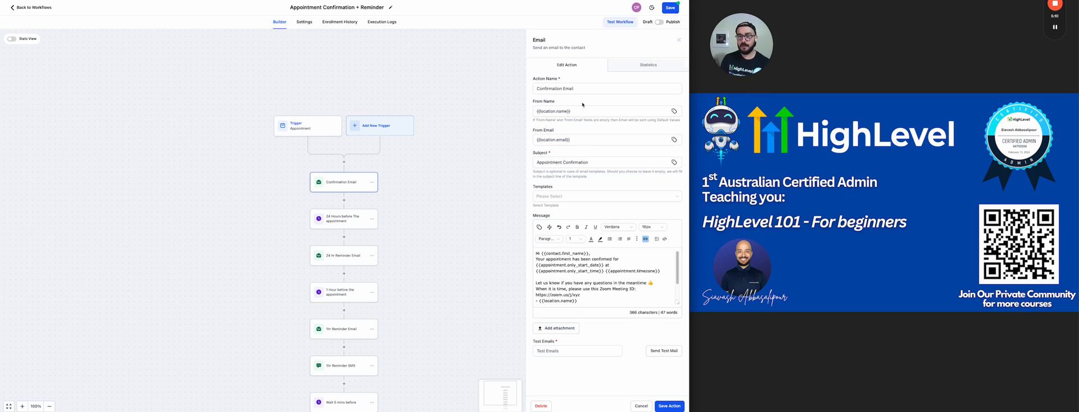
Step: Empty the Confirmation Email's From Name and From Email fields
{"action": "left_click_drag", "start_coordinate": [578, 111], "coordinate": [529, 111]}
{"action": "left_click_drag", "start_coordinate": [573, 138], "coordinate": [530, 141]}
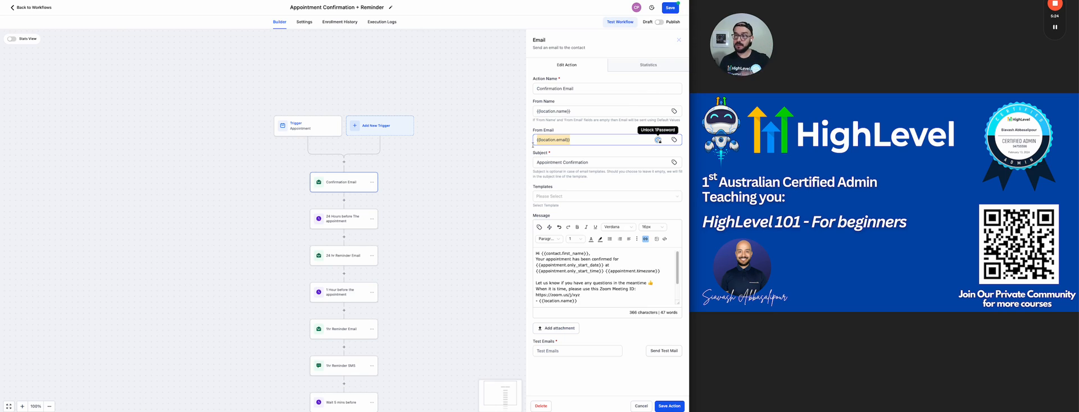
{"action": "left_click", "coordinate": [595, 111]}
{"action": "key", "text": "ctrl+a"}
{"action": "key", "text": "BackSpace"}
{"action": "left_click", "coordinate": [586, 139]}
{"action": "key", "text": "ctrl+a"}
{"action": "key", "text": "BackSpace"}
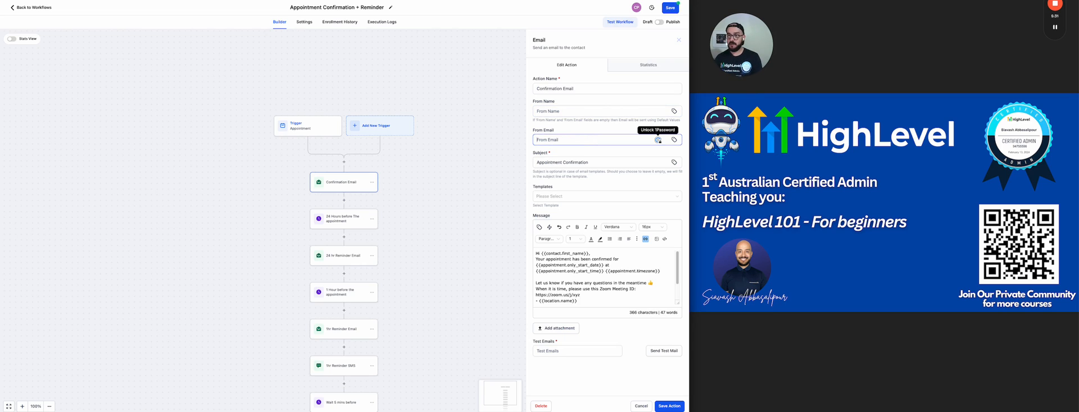
Step: Prefix the subject with the contact's full name tag followed by 'here is your'
{"action": "left_click", "coordinate": [549, 162]}
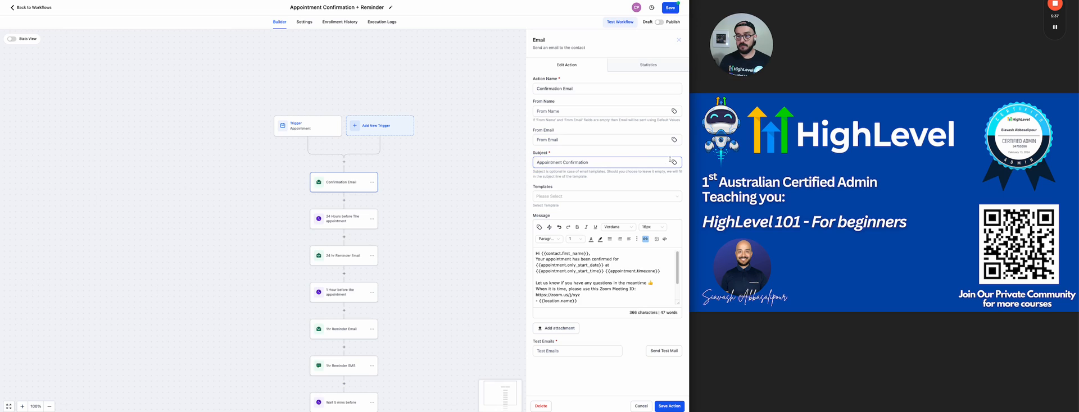
{"action": "left_click", "coordinate": [674, 163]}
{"action": "left_click", "coordinate": [604, 53]}
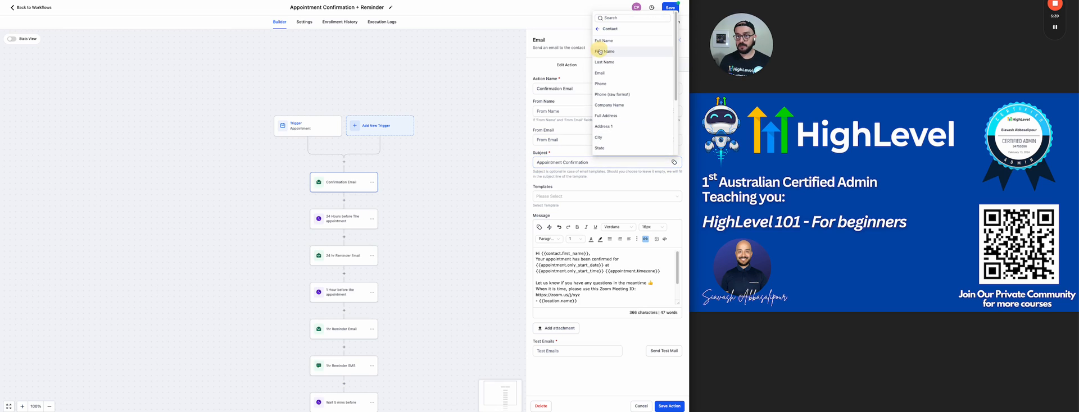
{"action": "left_click", "coordinate": [607, 41]}
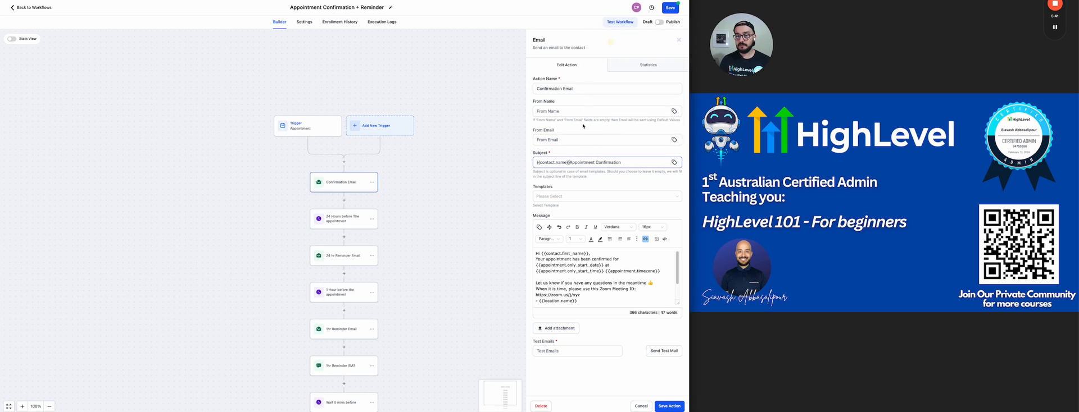
{"action": "type", "text": "he"}
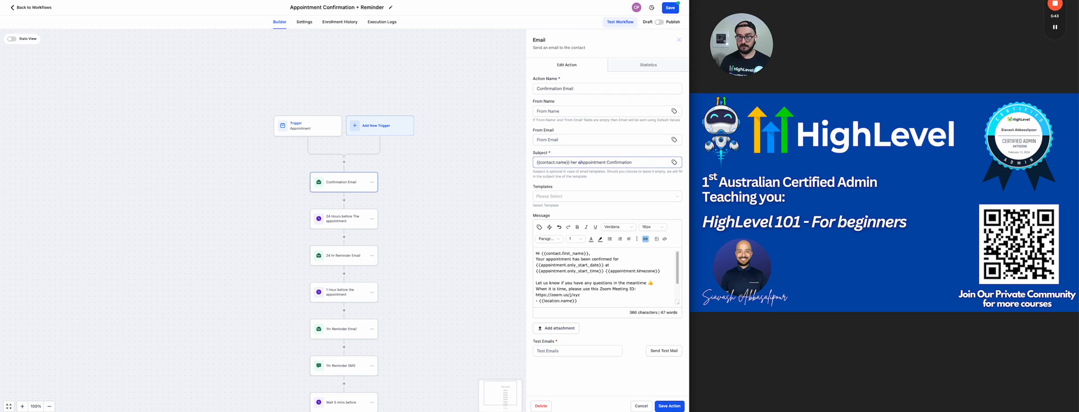
{"action": "type", "text": "re is your"}
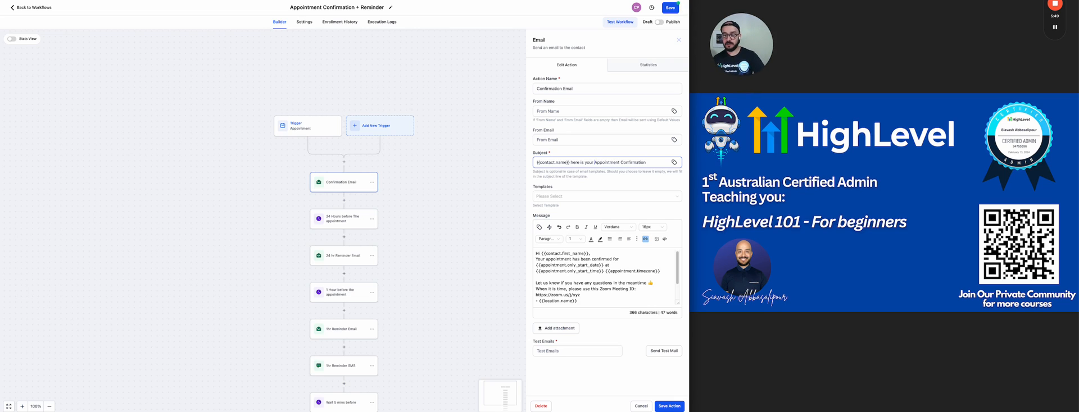
Step: Delete the Zoom link and sign-off lines from the email message
{"action": "scroll", "coordinate": [559, 268], "scroll_direction": "down", "scroll_amount": 1}
{"action": "scroll", "coordinate": [560, 268], "scroll_direction": "up", "scroll_amount": 1}
{"action": "left_click_drag", "start_coordinate": [535, 253], "coordinate": [661, 272]}
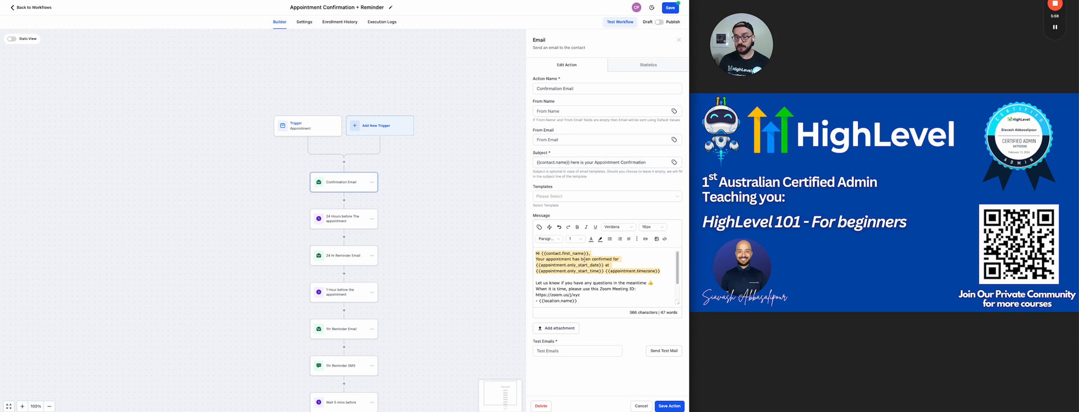
{"action": "scroll", "coordinate": [591, 260], "scroll_direction": "down", "scroll_amount": 2}
{"action": "scroll", "coordinate": [588, 263], "scroll_direction": "up", "scroll_amount": 1}
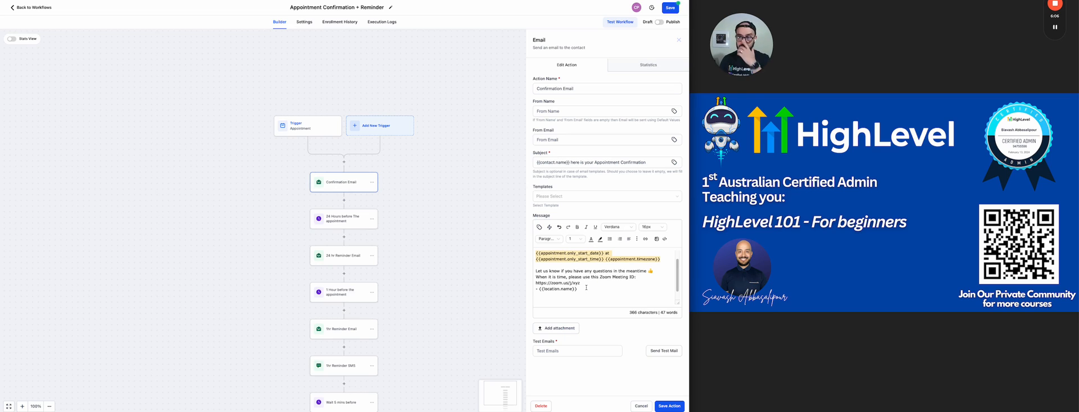
{"action": "left_click_drag", "start_coordinate": [587, 288], "coordinate": [536, 283]}
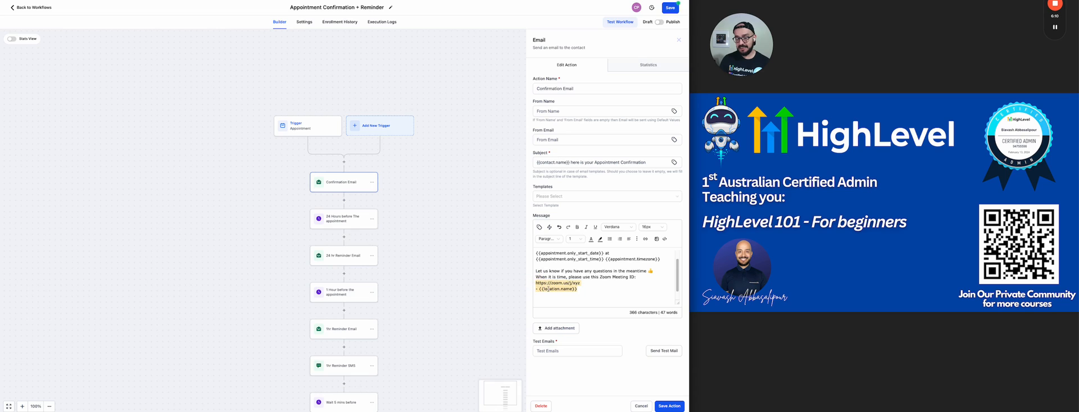
{"action": "key", "text": "BackSpace"}
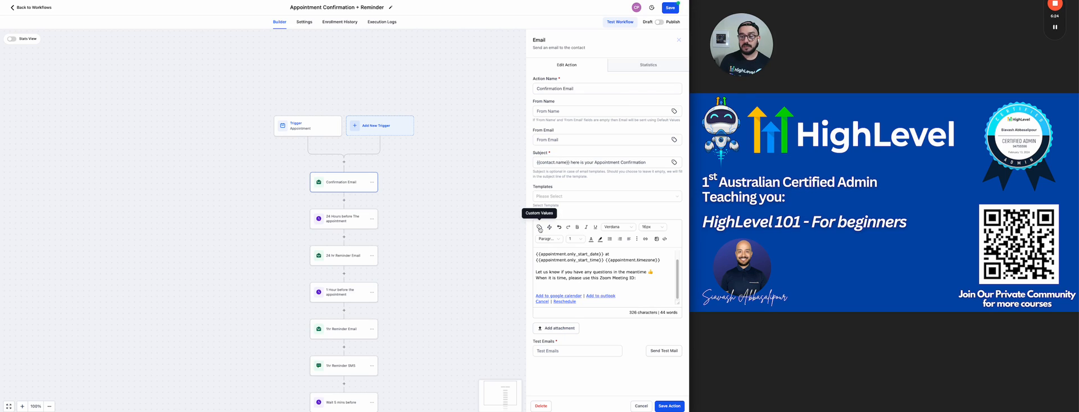
Step: Insert the Appointment > Meeting Location custom value into the message under the Zoom line
{"action": "left_click", "coordinate": [540, 229]}
{"action": "left_click", "coordinate": [516, 139]}
{"action": "scroll", "coordinate": [518, 141], "scroll_direction": "down", "scroll_amount": 3}
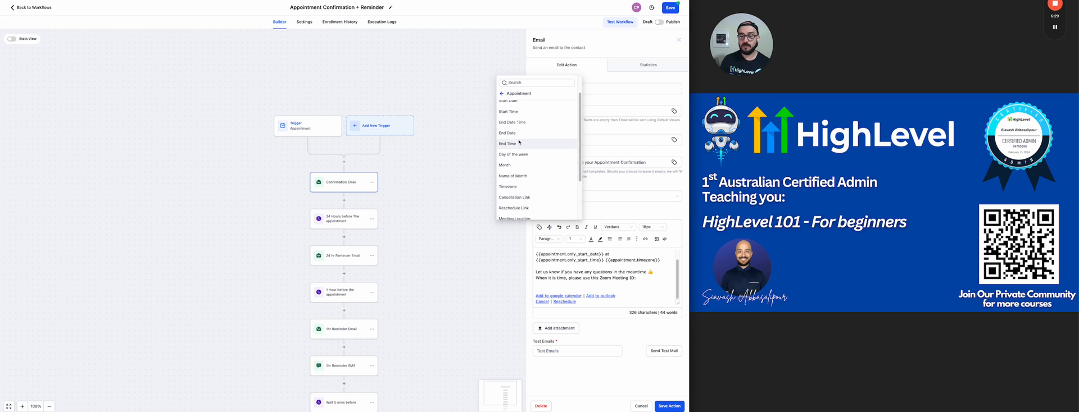
{"action": "scroll", "coordinate": [509, 211], "scroll_direction": "down", "scroll_amount": 1}
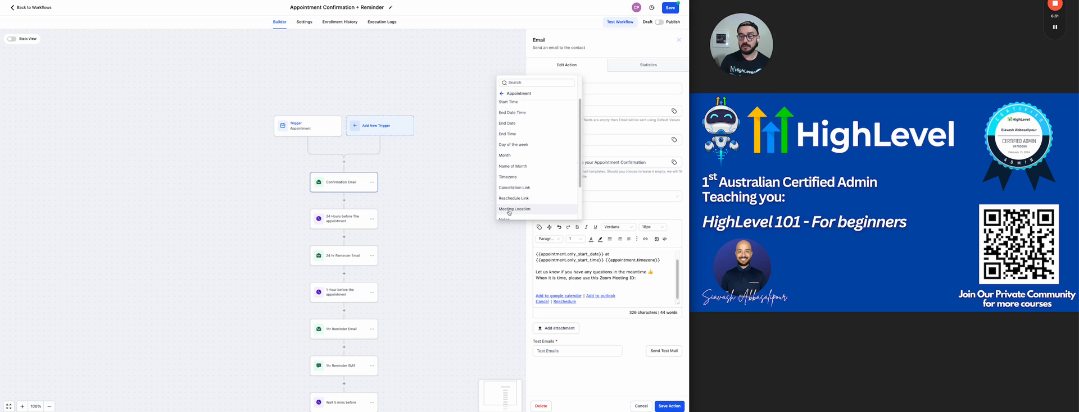
{"action": "left_click", "coordinate": [509, 210]}
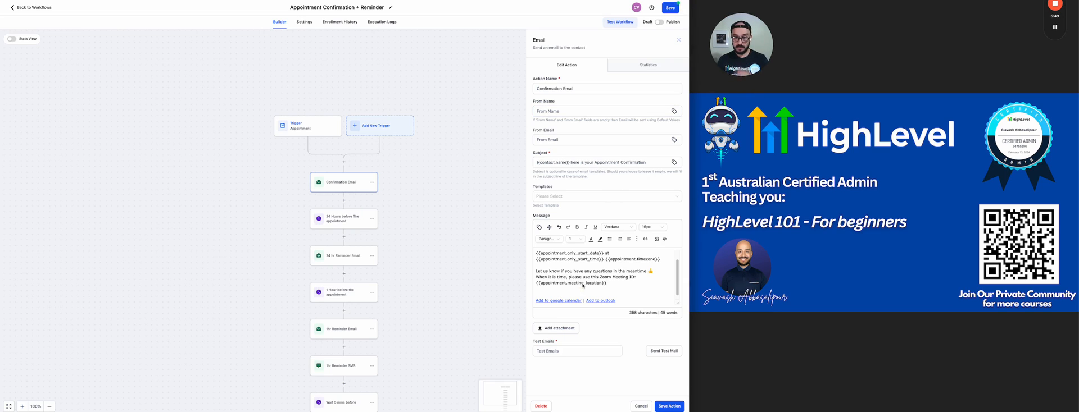
Step: Review the calendar and reschedule link lines, then save the Confirmation Email action
{"action": "left_click_drag", "start_coordinate": [608, 283], "coordinate": [536, 283]}
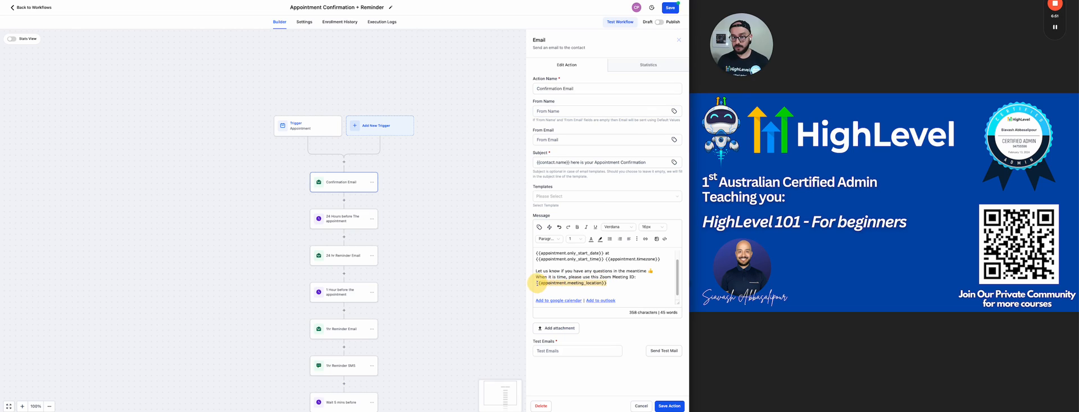
{"action": "scroll", "coordinate": [584, 272], "scroll_direction": "down", "scroll_amount": 1}
{"action": "left_click_drag", "start_coordinate": [588, 302], "coordinate": [537, 297]}
{"action": "left_click", "coordinate": [574, 285]}
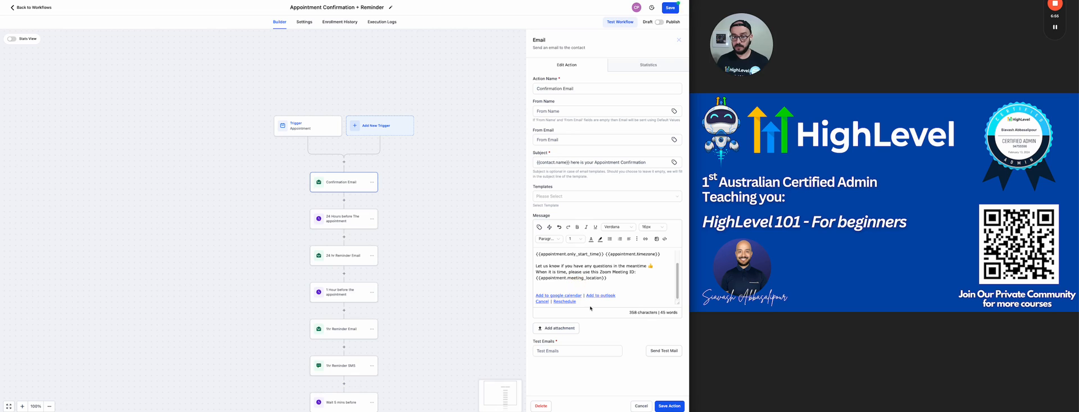
{"action": "left_click", "coordinate": [588, 302]}
{"action": "left_click_drag", "start_coordinate": [588, 302], "coordinate": [531, 296]}
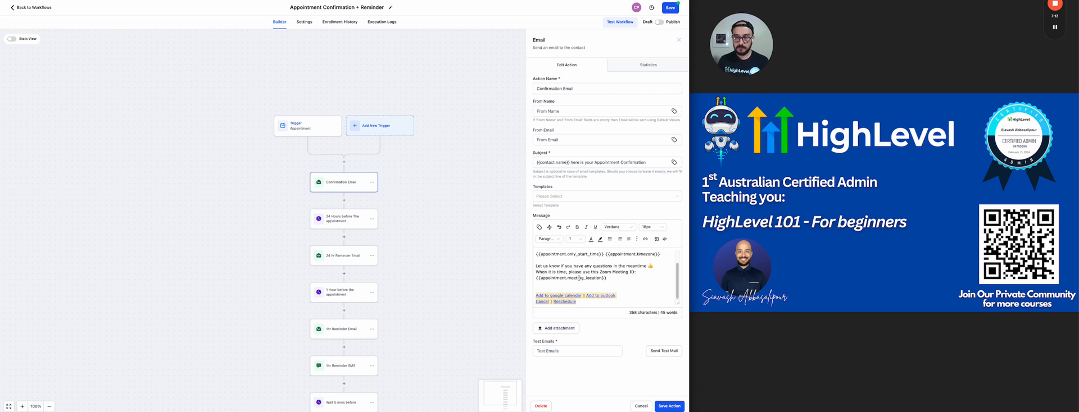
{"action": "left_click", "coordinate": [668, 406]}
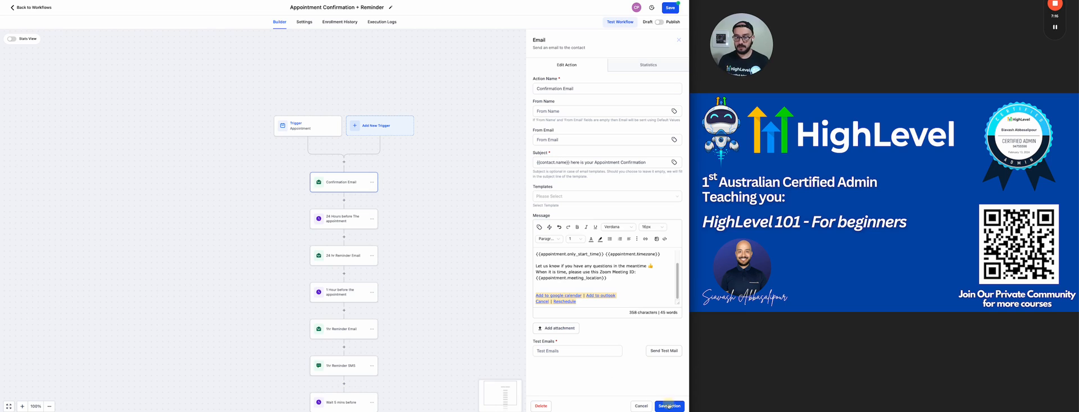
Step: Empty the 24 hr Reminder Email's From Name and From Email, then save the action
{"action": "left_click", "coordinate": [346, 222]}
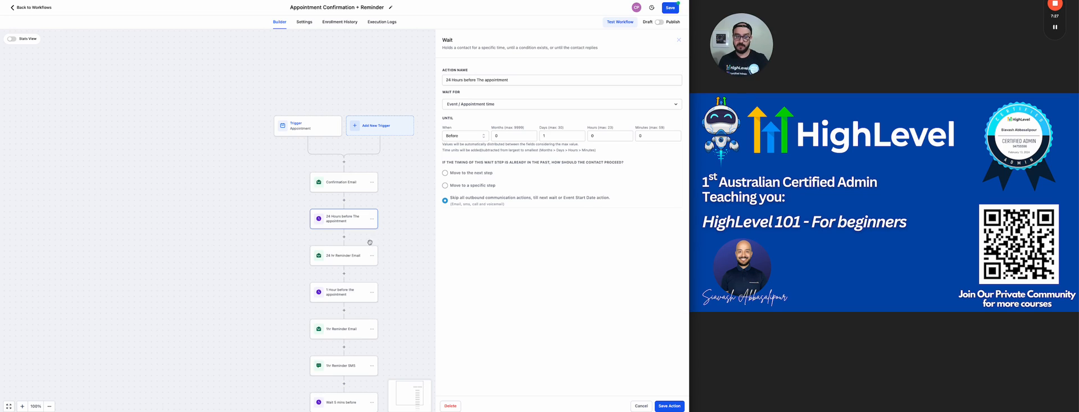
{"action": "left_click", "coordinate": [351, 260]}
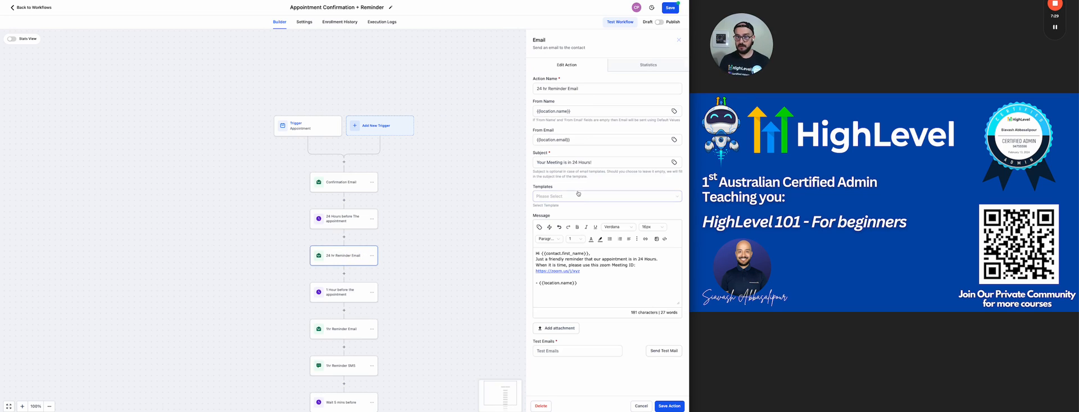
{"action": "left_click", "coordinate": [565, 111]}
{"action": "triple_click", "coordinate": [564, 111]}
{"action": "key", "text": "BackSpace"}
{"action": "left_click_drag", "start_coordinate": [573, 141], "coordinate": [525, 138]}
{"action": "key", "text": "BackSpace"}
{"action": "left_click", "coordinate": [594, 274]}
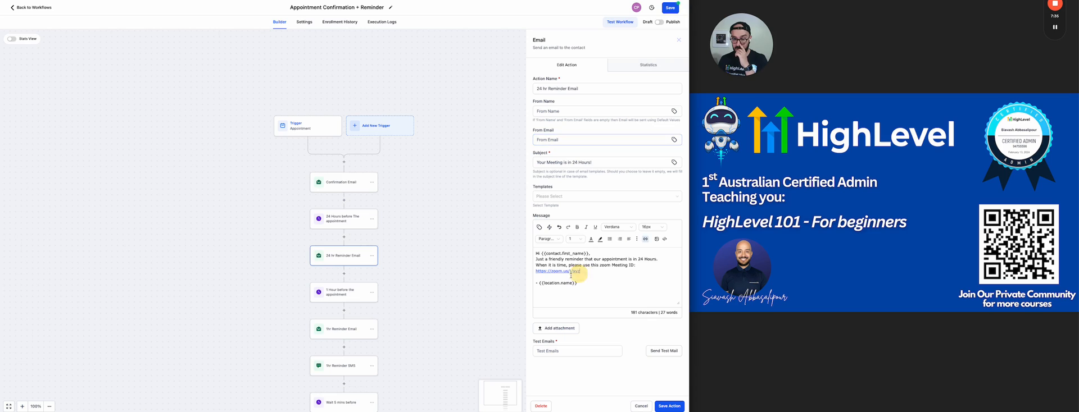
{"action": "left_click", "coordinate": [535, 272]}
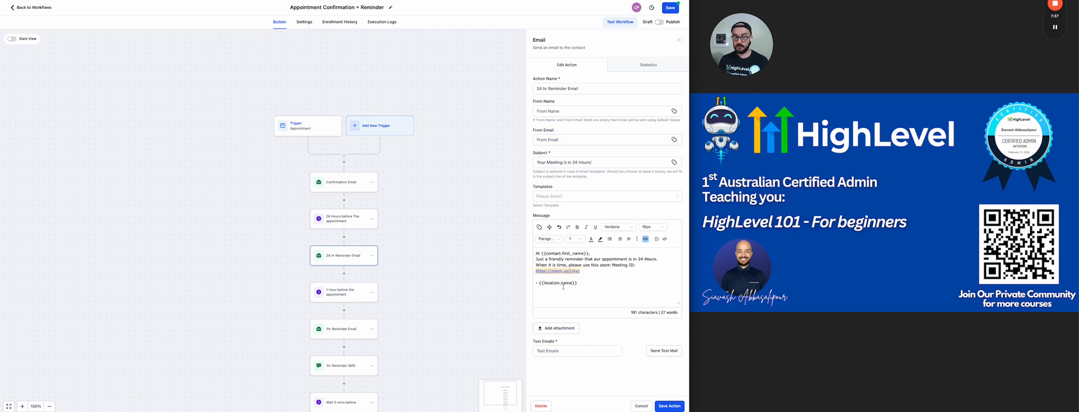
{"action": "left_click", "coordinate": [665, 407]}
{"action": "scroll", "coordinate": [337, 330], "scroll_direction": "down", "scroll_amount": 5}
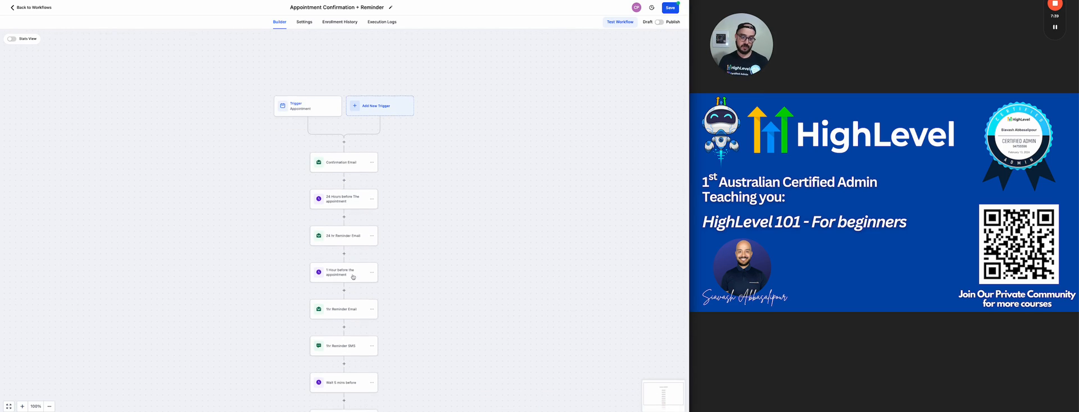
{"action": "scroll", "coordinate": [352, 292], "scroll_direction": "down", "scroll_amount": 5}
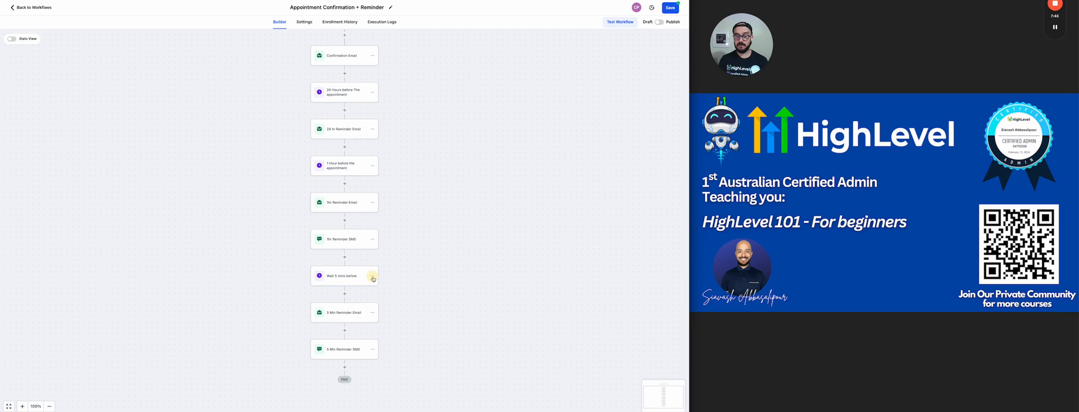
Step: Delete the Wait 5 mins step, including the 5-minute reminder email and SMS below it
{"action": "left_click", "coordinate": [371, 277]}
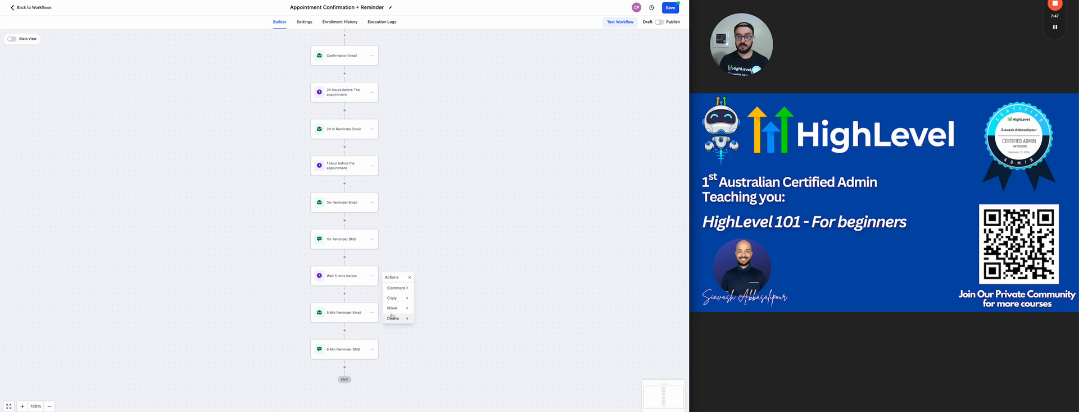
{"action": "mouse_move", "coordinate": [396, 318]}
{"action": "left_click", "coordinate": [444, 300]}
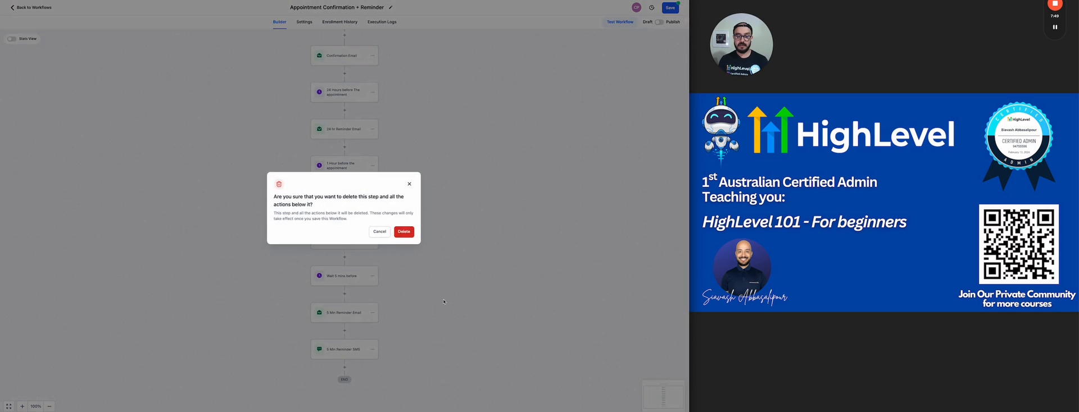
{"action": "left_click", "coordinate": [403, 232]}
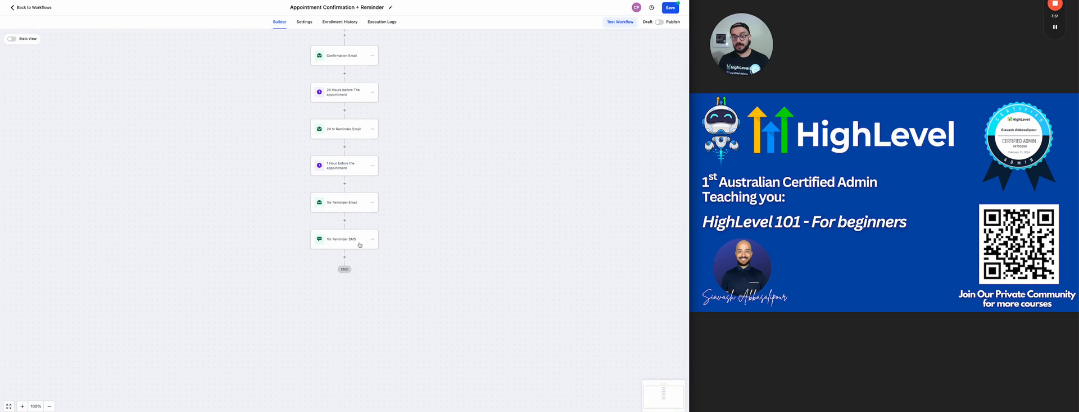
Step: Switch the workflow from Draft to Publish, save it, and return to the Workflow List
{"action": "scroll", "coordinate": [359, 244], "scroll_direction": "up", "scroll_amount": 1}
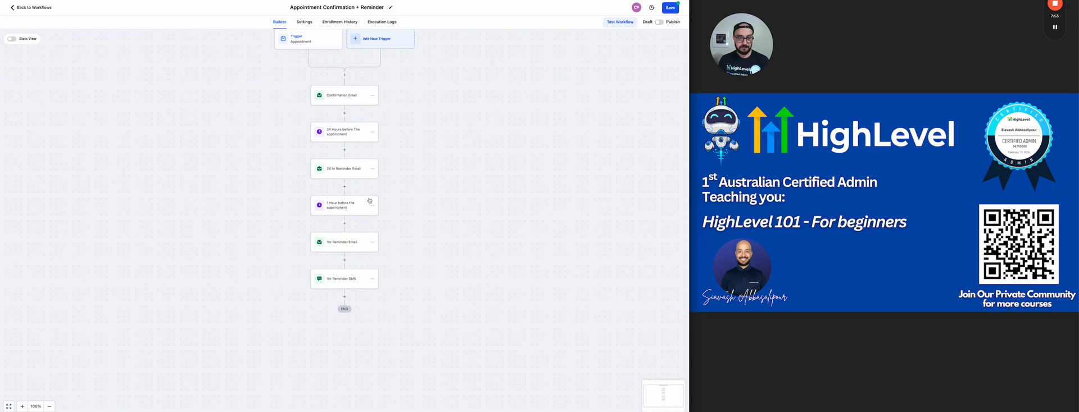
{"action": "scroll", "coordinate": [344, 188], "scroll_direction": "up", "scroll_amount": 1}
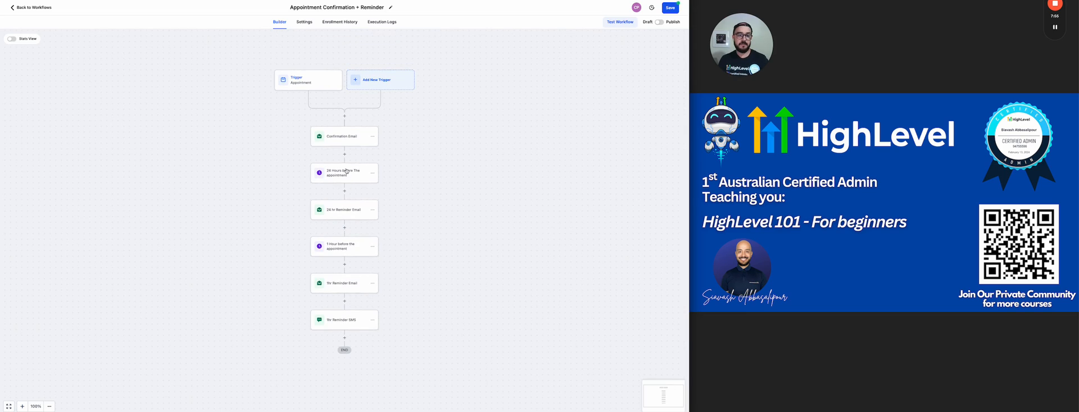
{"action": "left_click", "coordinate": [659, 22]}
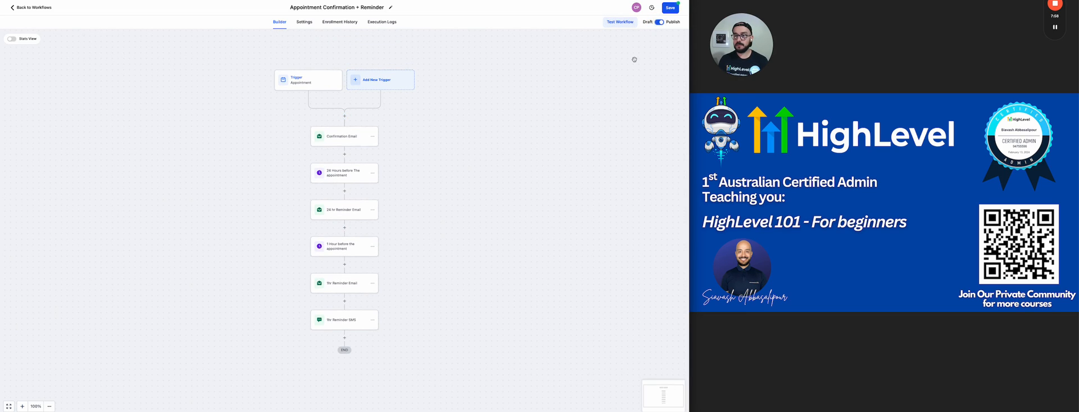
{"action": "left_click", "coordinate": [670, 8]}
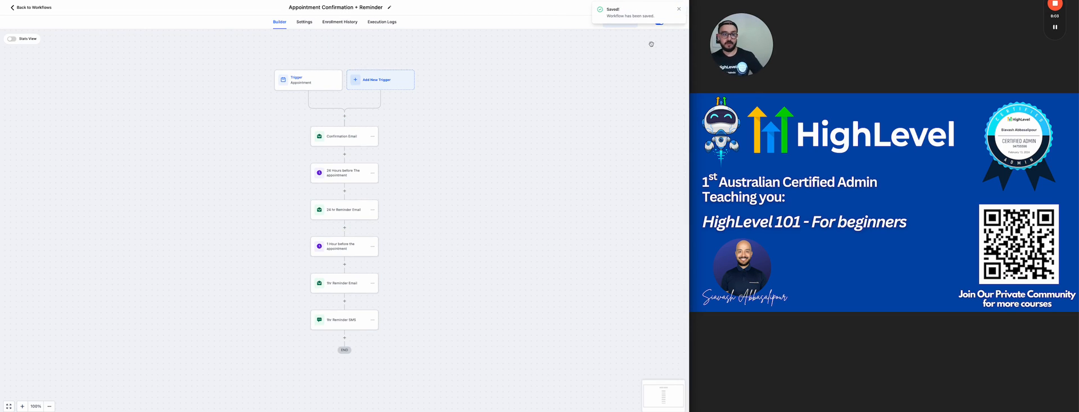
{"action": "left_click", "coordinate": [48, 8]}
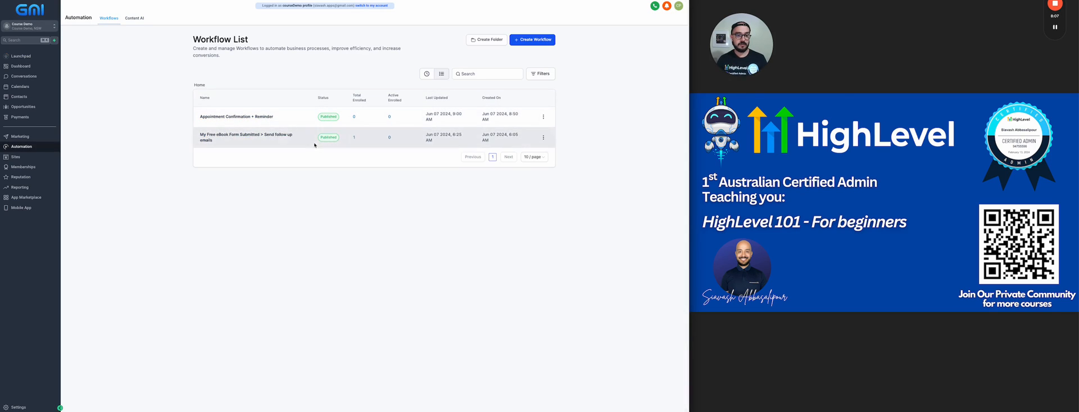
Step: Copy My test calendar 123's Permanent Link from its Share options in Calendar Settings
{"action": "left_click", "coordinate": [26, 88]}
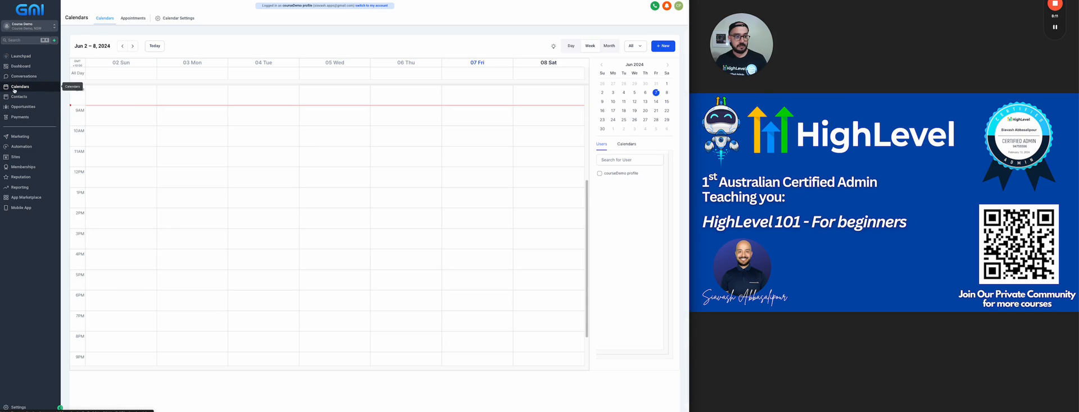
{"action": "left_click", "coordinate": [171, 20]}
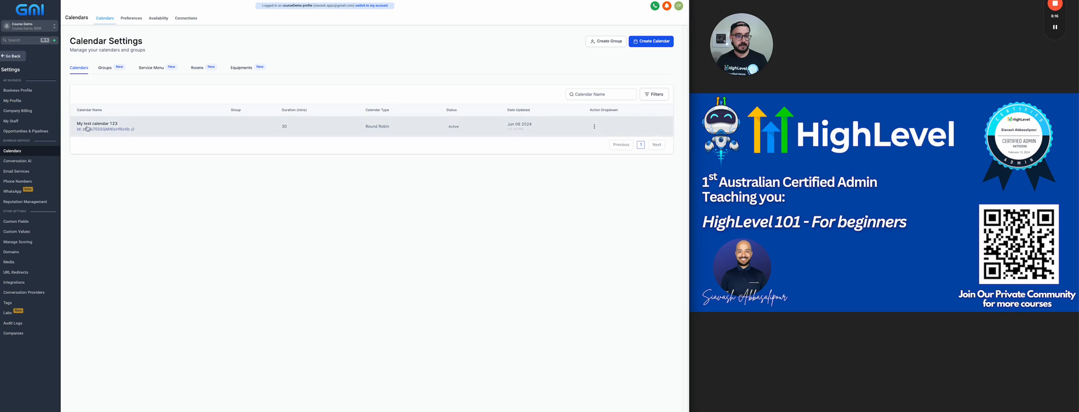
{"action": "left_click", "coordinate": [594, 127]}
{"action": "left_click", "coordinate": [583, 85]}
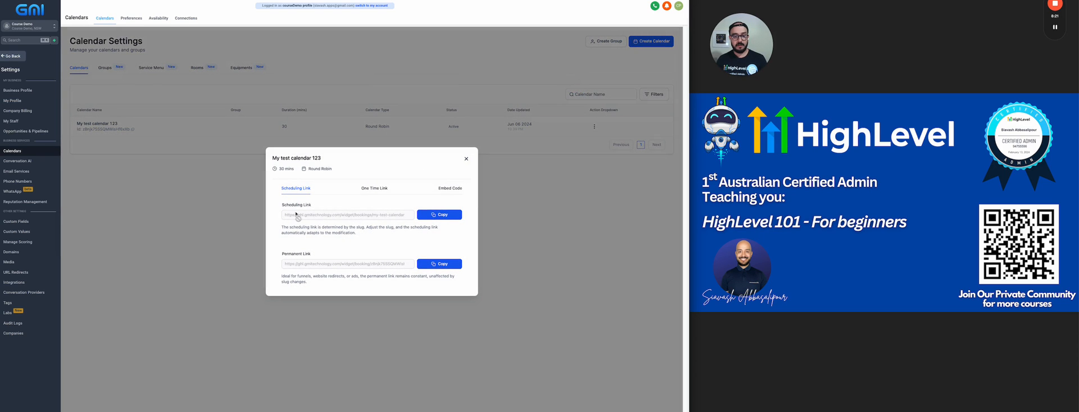
{"action": "left_click", "coordinate": [436, 265]}
{"action": "left_click", "coordinate": [466, 158]}
Step: Load the booking link in a new tab and pick the Jun 10, 8:00 AM slot
{"action": "key", "text": "ctrl+t"}
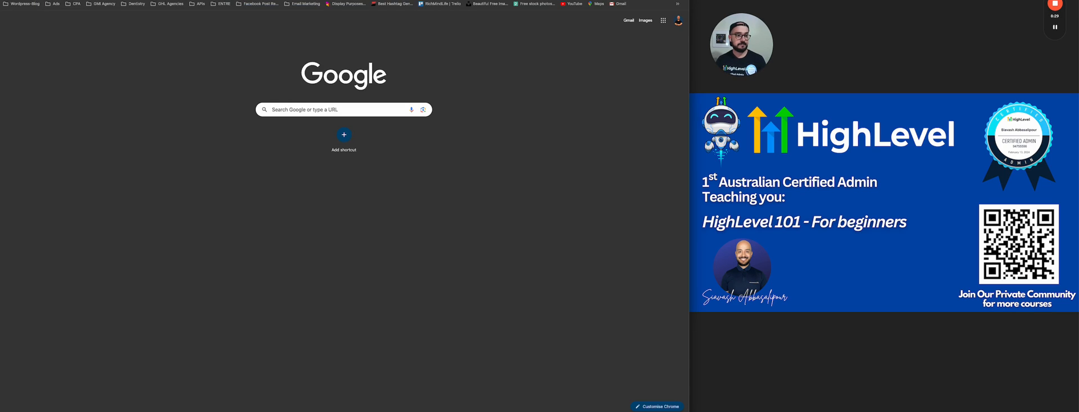
{"action": "key", "text": "ctrl+v"}
{"action": "key", "text": "Return"}
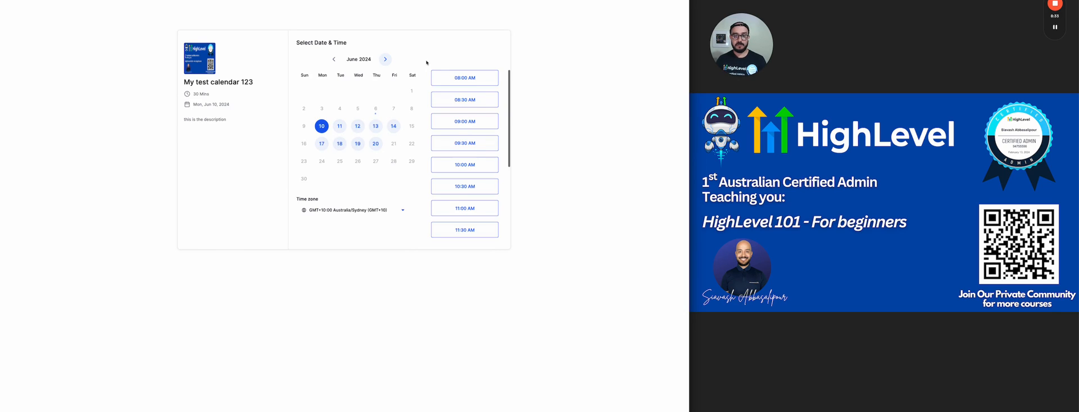
{"action": "left_click", "coordinate": [462, 79]}
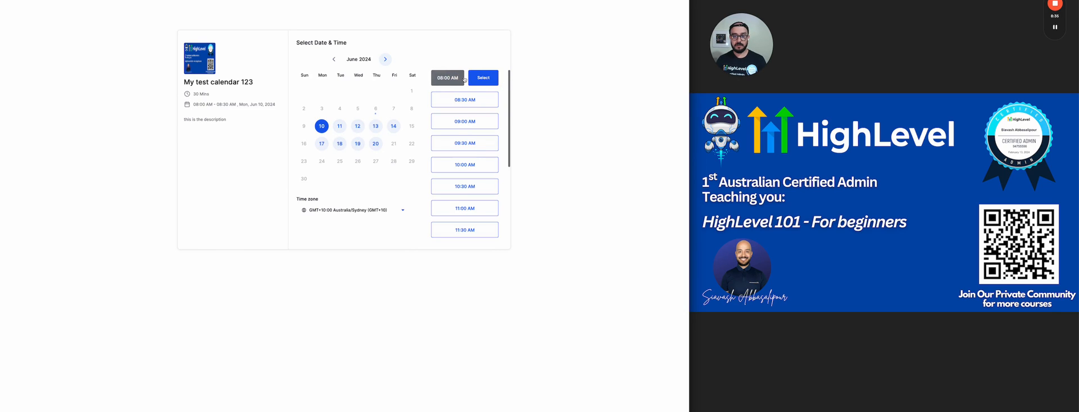
{"action": "left_click", "coordinate": [481, 77]}
Step: Fill in the booker's first name, last name, phone number and e-mail address
{"action": "left_click", "coordinate": [347, 67]}
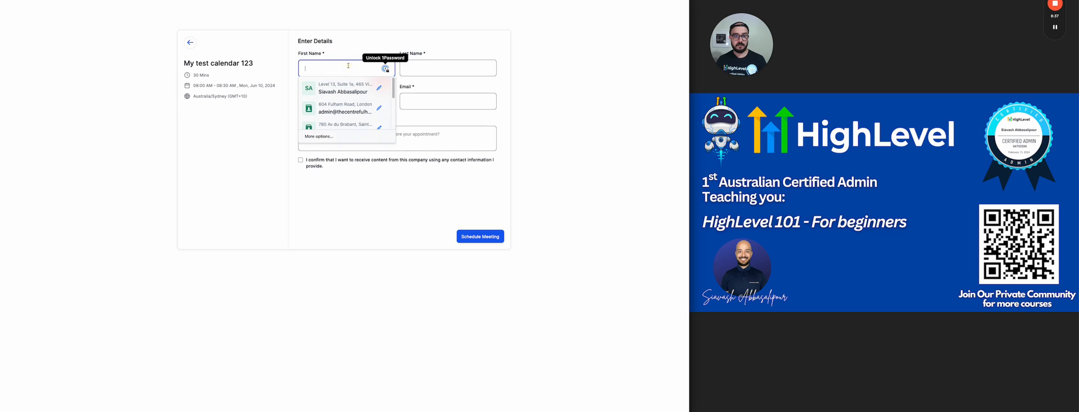
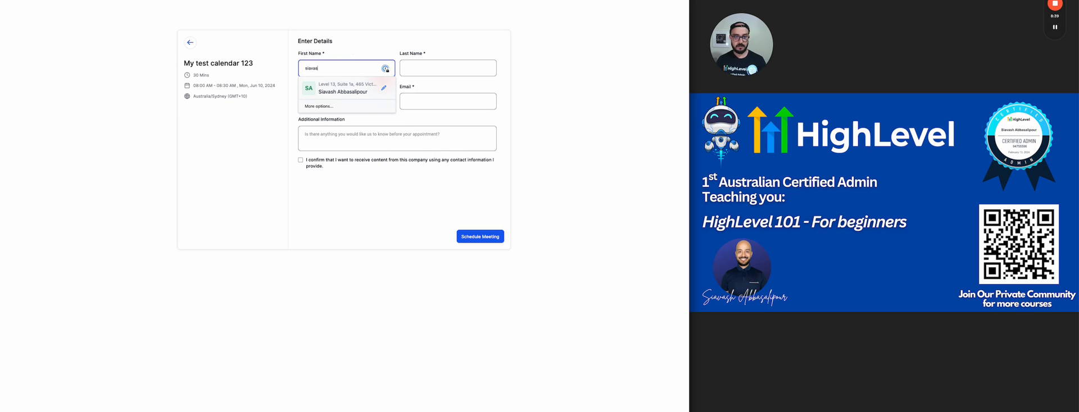
{"action": "key", "text": "Tab"}
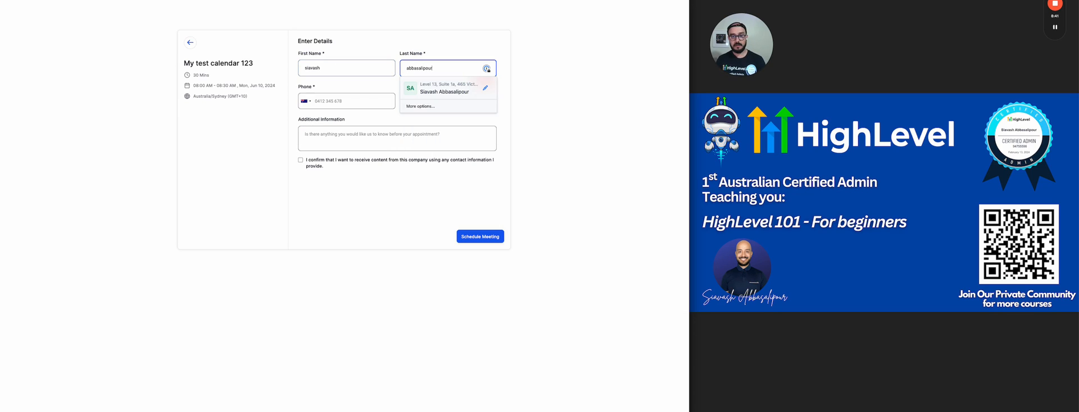
{"action": "key", "text": "Tab"}
{"action": "key", "text": "Tab"}
{"action": "key", "text": "Tab"}
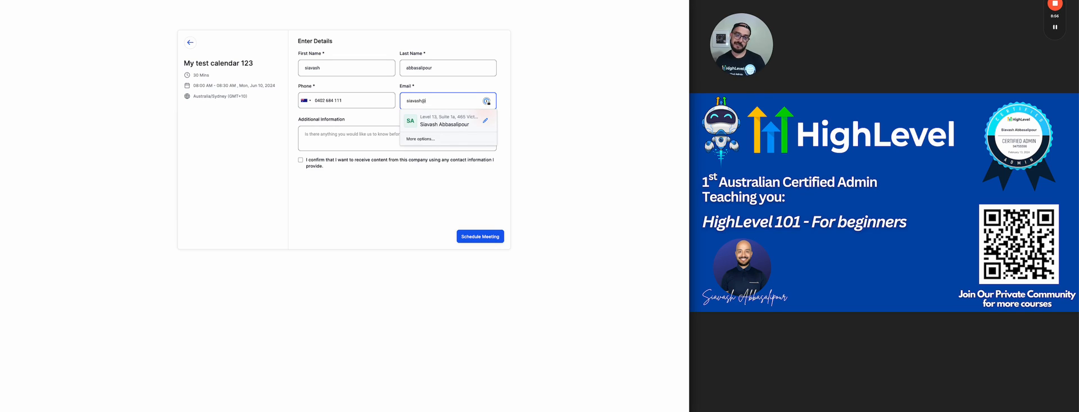
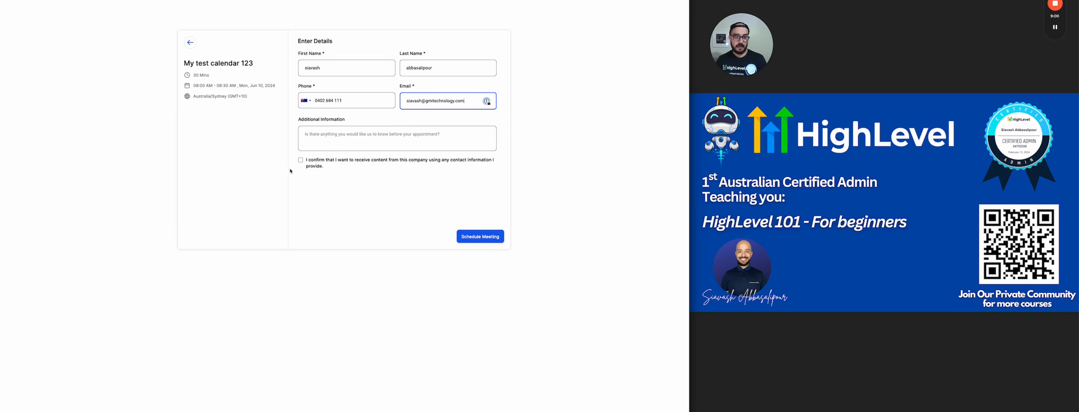
Step: Tick the consent box, add the note 'mu notes' and schedule the meeting
{"action": "left_click", "coordinate": [301, 160]}
{"action": "left_click", "coordinate": [314, 147]}
{"action": "type", "text": "mu"}
{"action": "type", "text": " notes"}
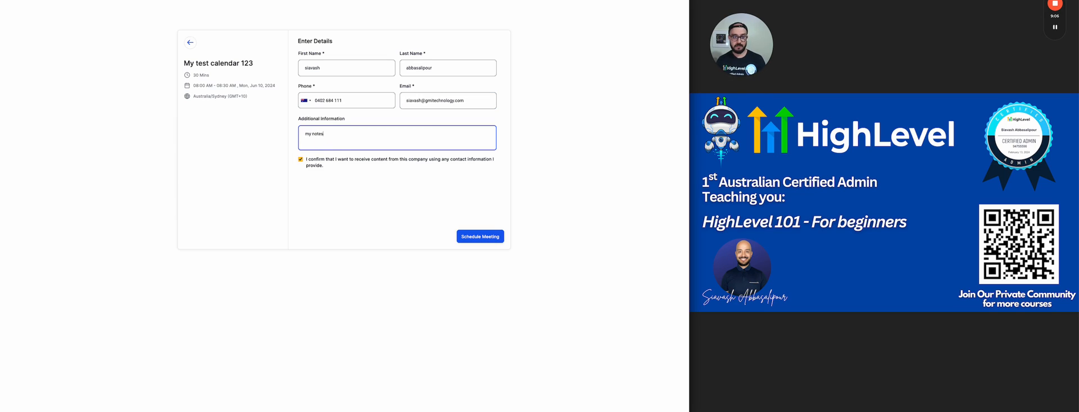
{"action": "left_click", "coordinate": [488, 237]}
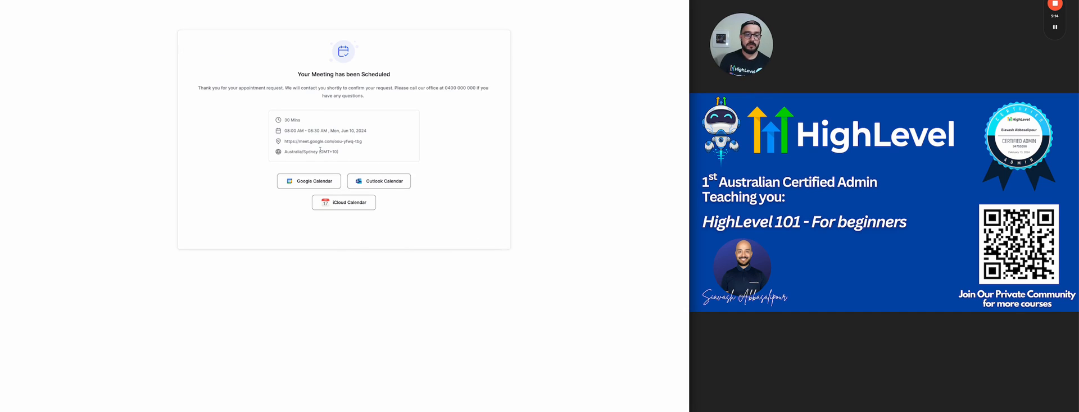
Step: Highlight the Meet link and confirmation message, then close the tab to return to Calendar Settings
{"action": "left_click_drag", "start_coordinate": [362, 141], "coordinate": [285, 143]}
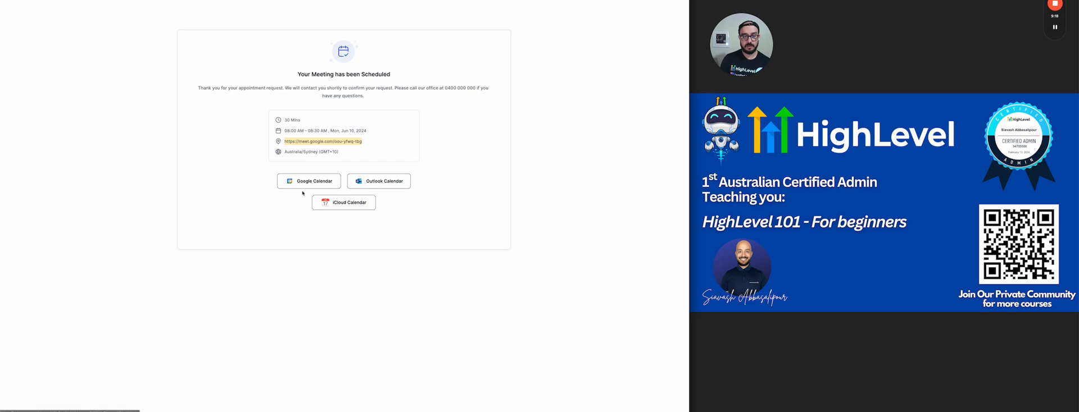
{"action": "left_click_drag", "start_coordinate": [364, 97], "coordinate": [188, 85]}
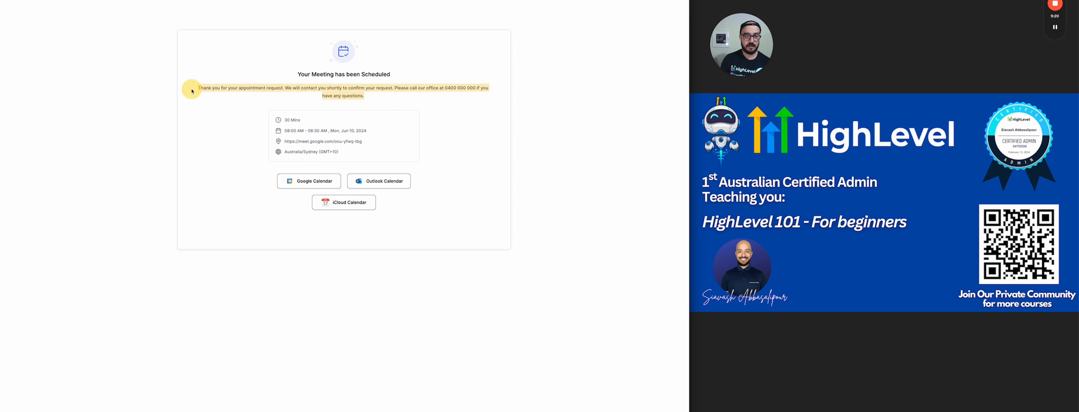
{"action": "left_click", "coordinate": [381, 86]}
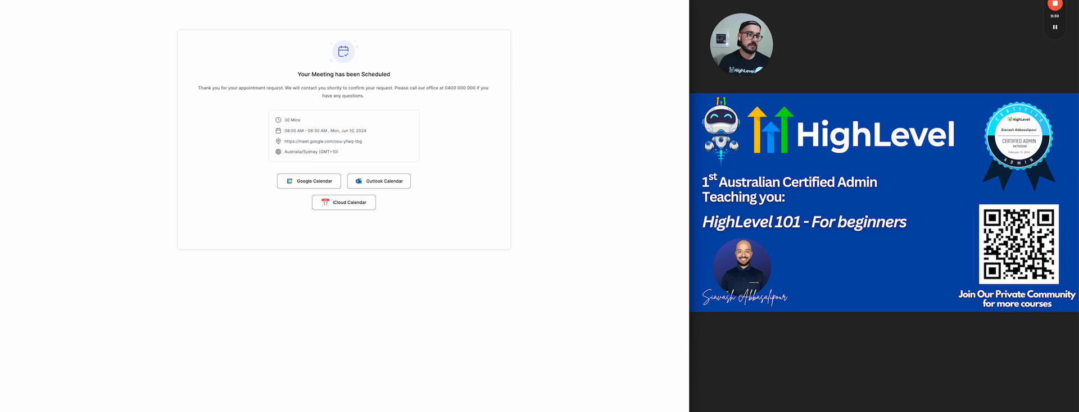
{"action": "key", "text": "ctrl+w"}
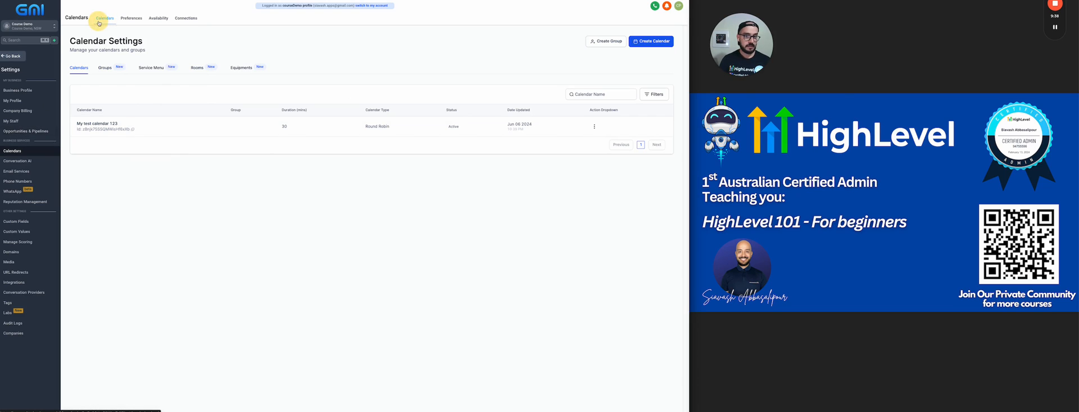
Step: Open the calendar and check the list of booked appointments
{"action": "left_click", "coordinate": [13, 55]}
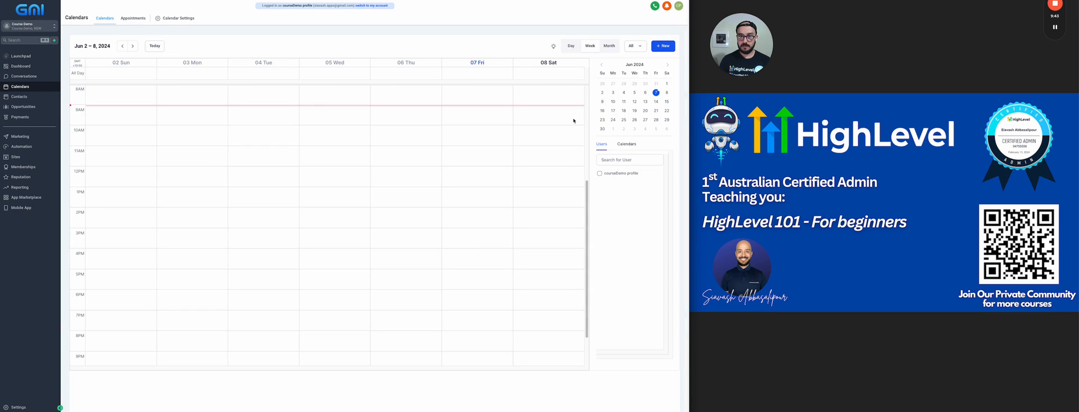
{"action": "scroll", "coordinate": [346, 117], "scroll_direction": "up", "scroll_amount": 3}
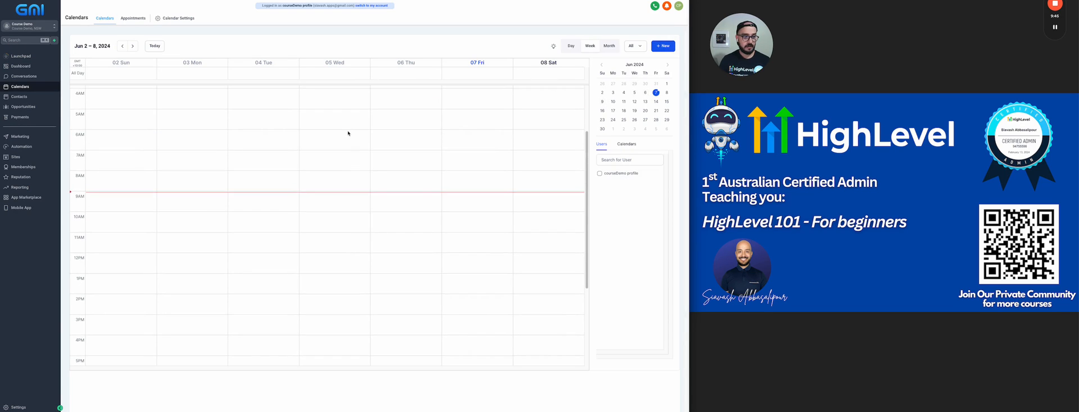
{"action": "left_click", "coordinate": [137, 19]}
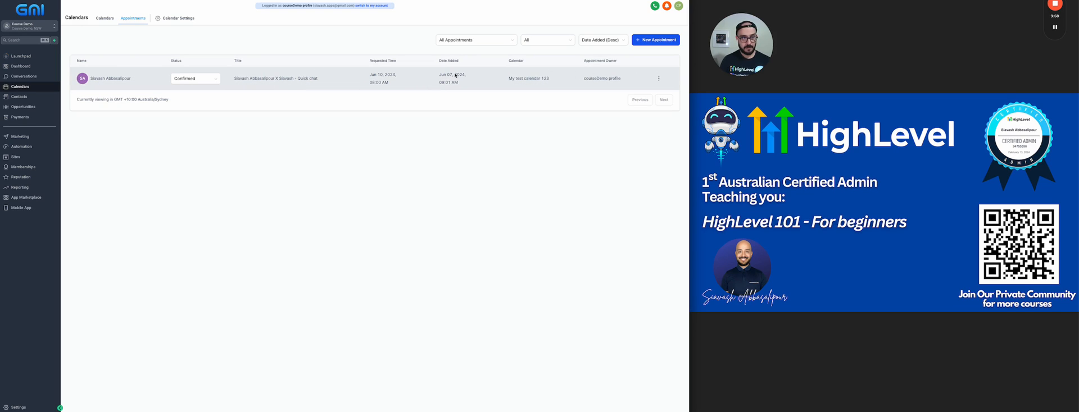
{"action": "left_click", "coordinate": [105, 18]}
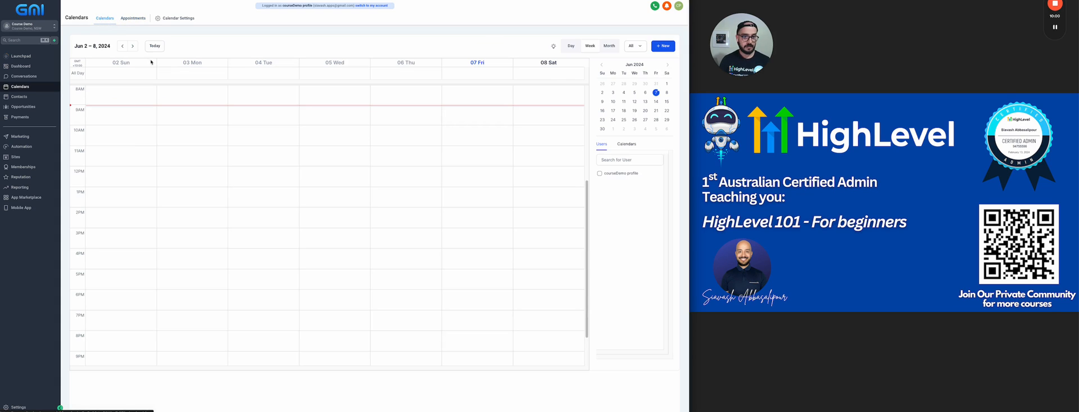
{"action": "scroll", "coordinate": [532, 207], "scroll_direction": "up", "scroll_amount": 5}
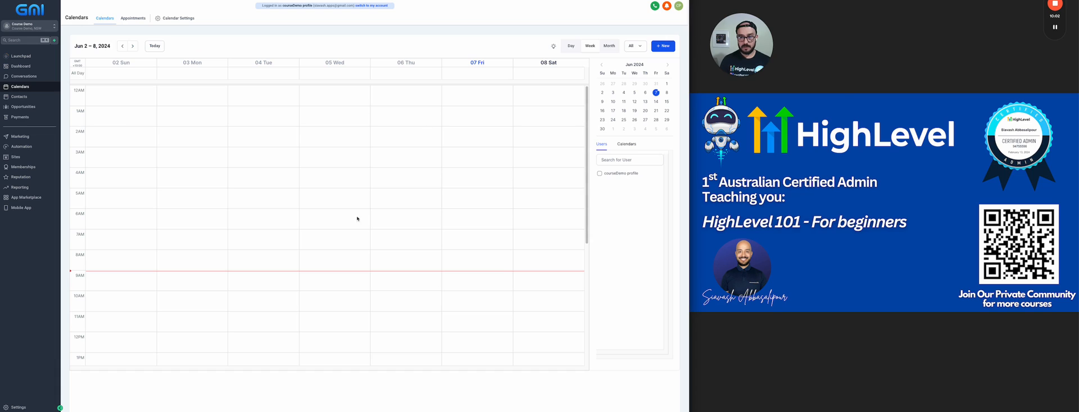
Step: Show the user's events for the Jun 9–15 week to find the booking, then open Contacts
{"action": "left_click", "coordinate": [598, 174]}
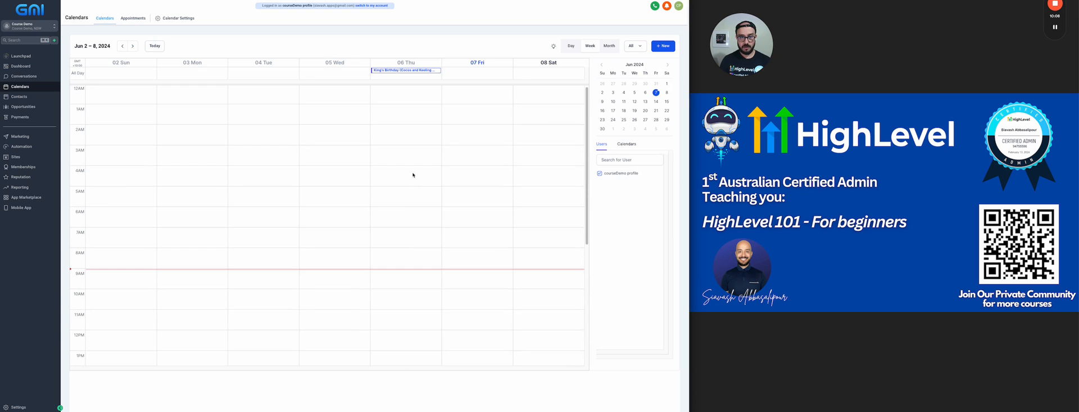
{"action": "scroll", "coordinate": [200, 108], "scroll_direction": "down", "scroll_amount": 2}
{"action": "scroll", "coordinate": [200, 108], "scroll_direction": "up", "scroll_amount": 1}
{"action": "scroll", "coordinate": [216, 112], "scroll_direction": "up", "scroll_amount": 1}
{"action": "left_click", "coordinate": [134, 47]}
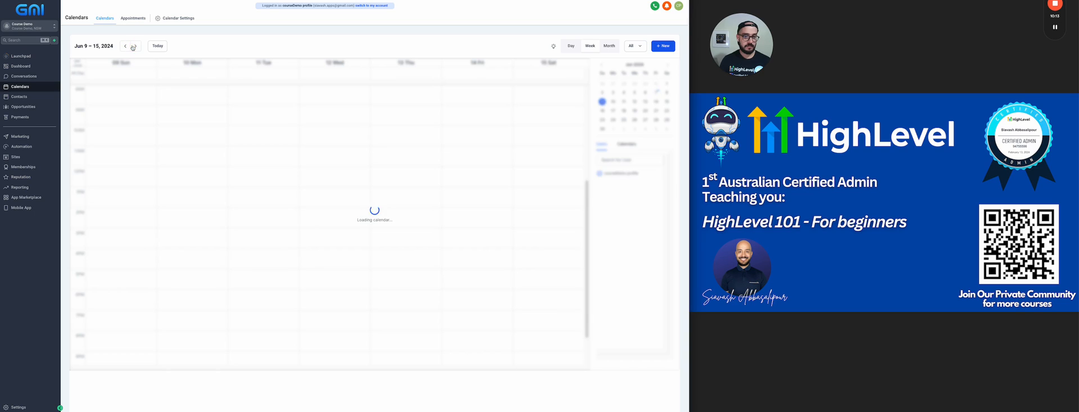
{"action": "scroll", "coordinate": [185, 107], "scroll_direction": "up", "scroll_amount": 5}
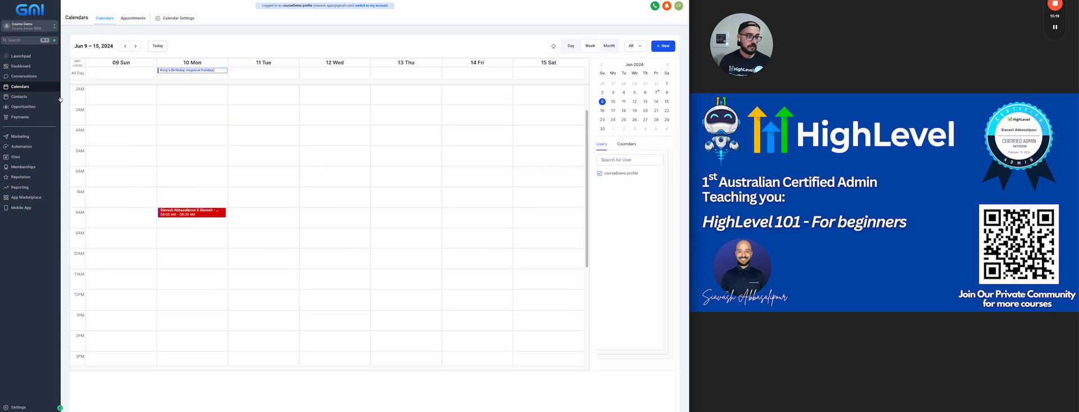
{"action": "left_click", "coordinate": [39, 96]}
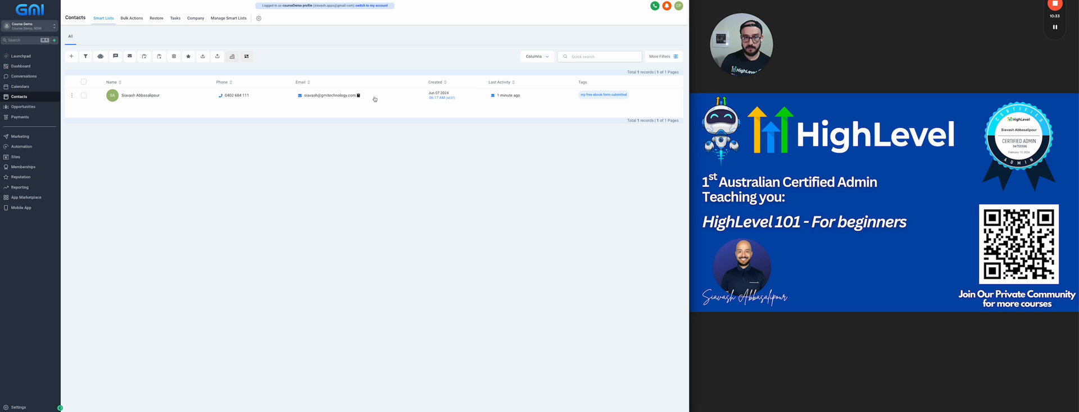
Step: Review the new contact's appointment, info sections and note, then go to the workflow list
{"action": "left_click", "coordinate": [337, 100]}
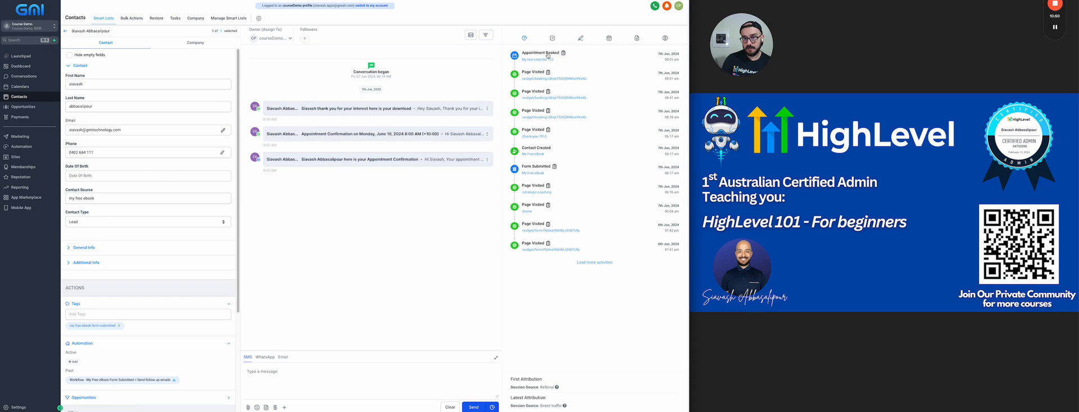
{"action": "left_click", "coordinate": [608, 40]}
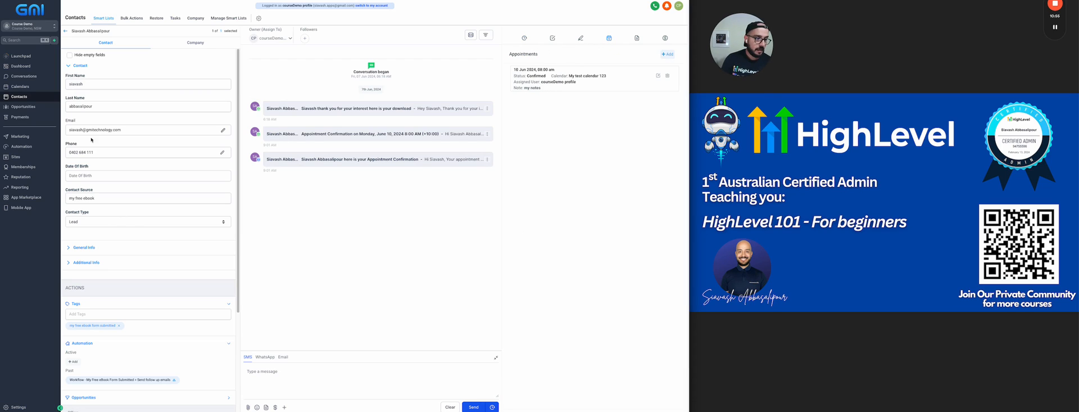
{"action": "left_click", "coordinate": [79, 269]}
{"action": "left_click", "coordinate": [90, 235]}
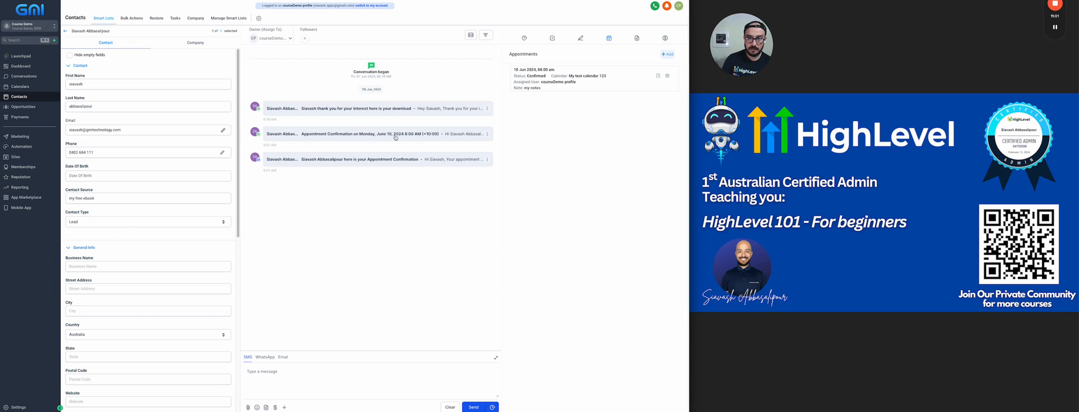
{"action": "left_click_drag", "start_coordinate": [539, 89], "coordinate": [504, 93]}
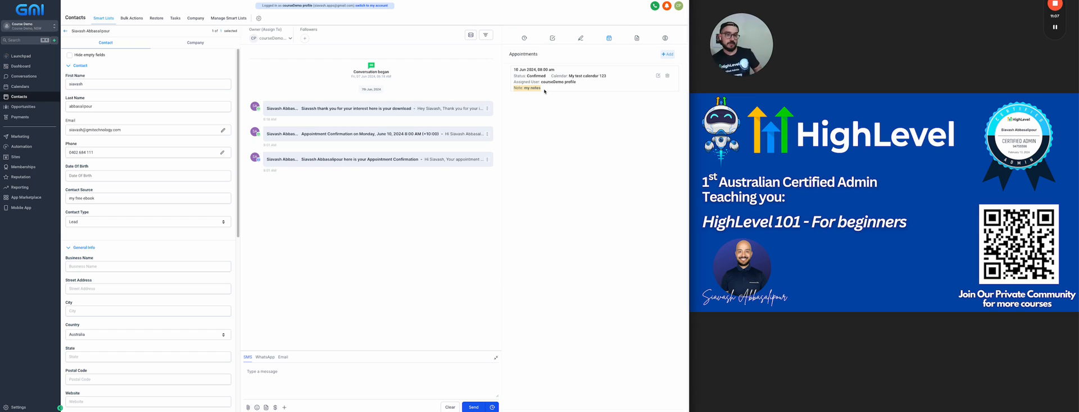
{"action": "left_click", "coordinate": [33, 151]}
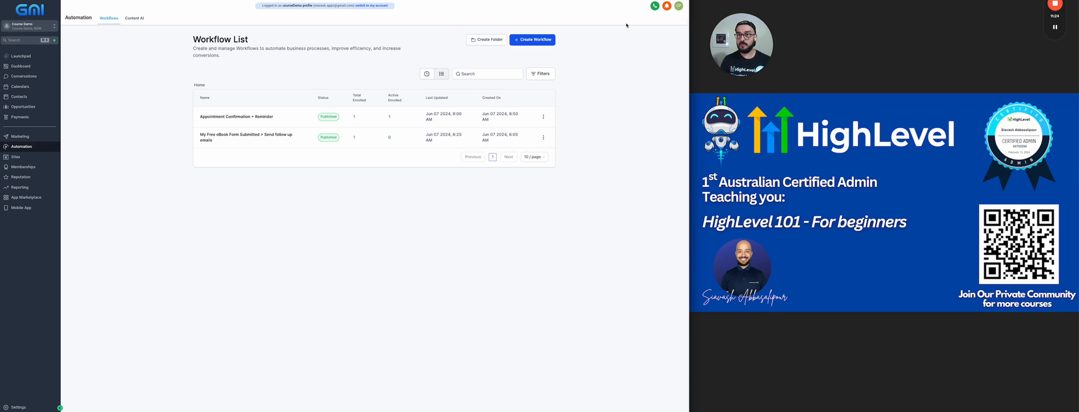
Step: Open the updated Jun 10, 8–8:30am calendar invitation in Gmail
{"action": "left_click", "coordinate": [1055, 28]}
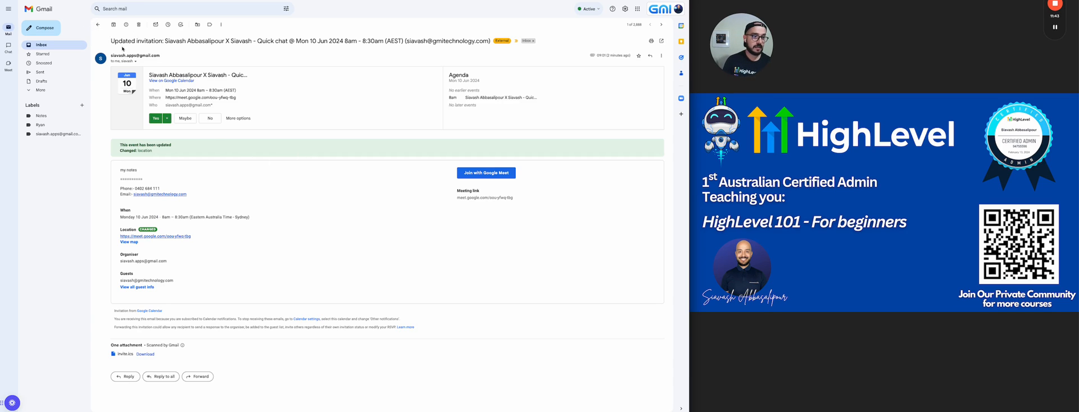
Step: Check the invitation's sender, open the Appointment Confirmation email and select its Zoom link
{"action": "left_click", "coordinate": [134, 61]}
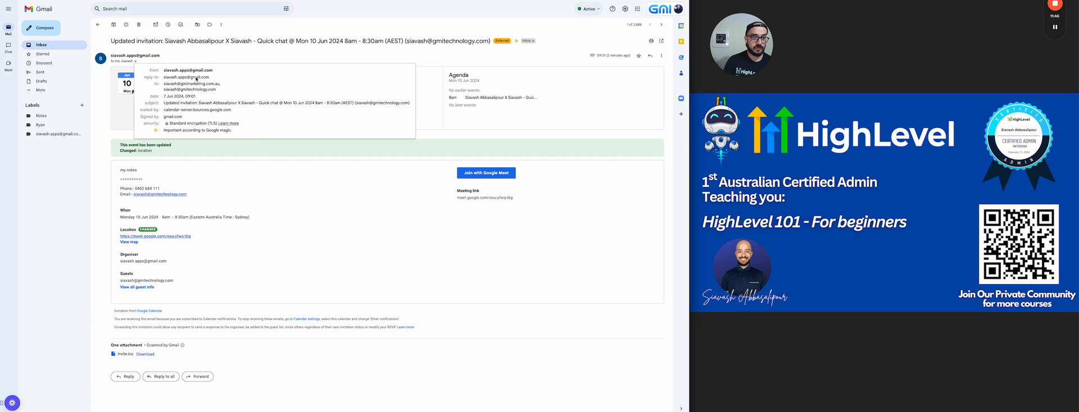
{"action": "left_click", "coordinate": [203, 57]}
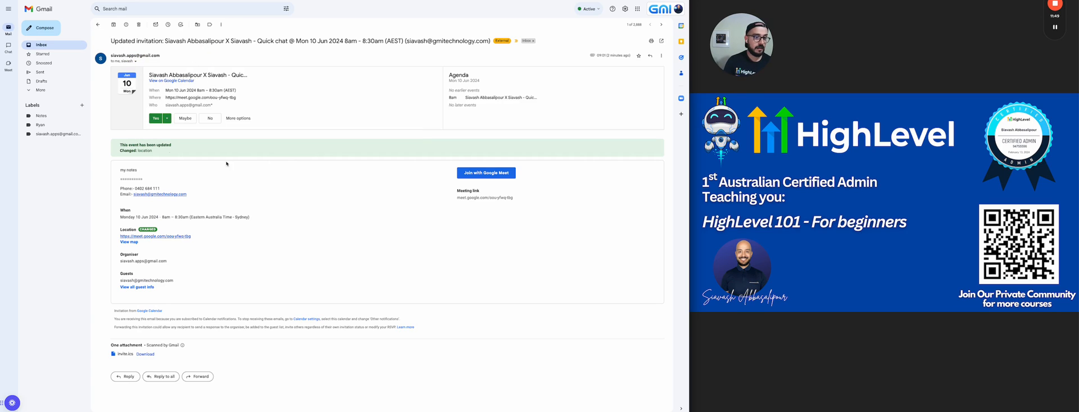
{"action": "left_click", "coordinate": [100, 196]}
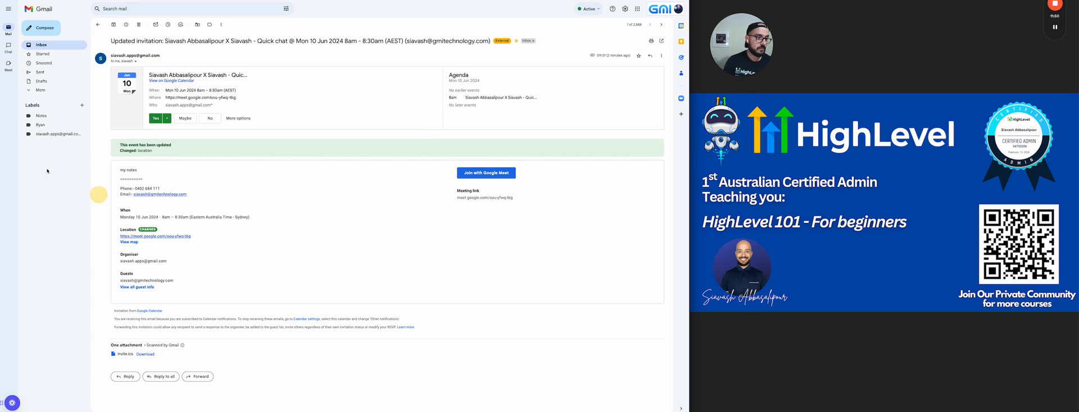
{"action": "left_click", "coordinate": [31, 92]}
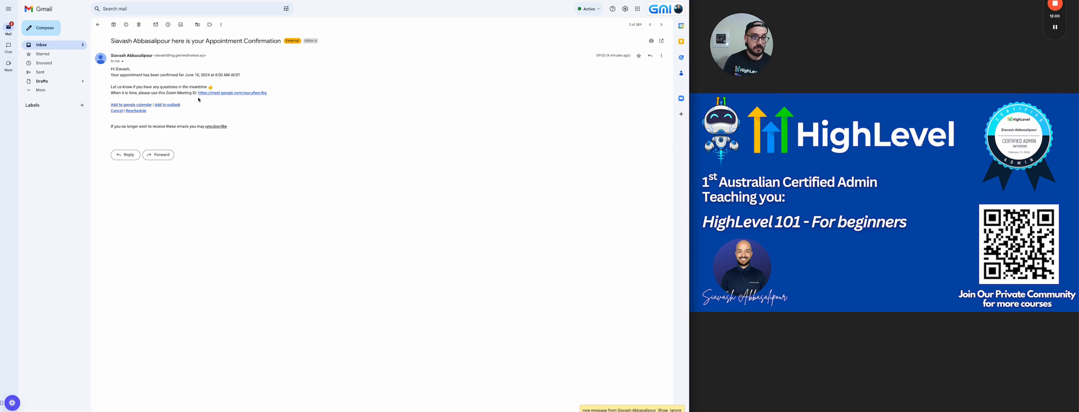
{"action": "left_click", "coordinate": [260, 91]}
{"action": "left_click_drag", "start_coordinate": [261, 92], "coordinate": [196, 94]}
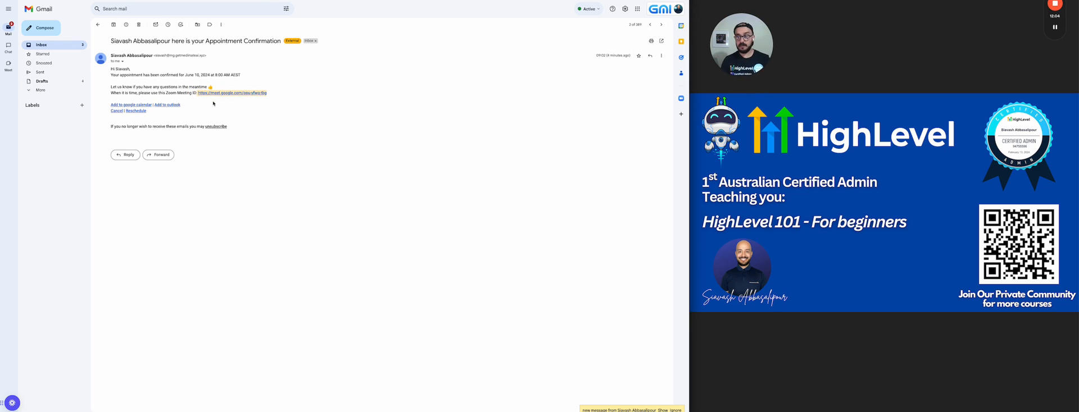